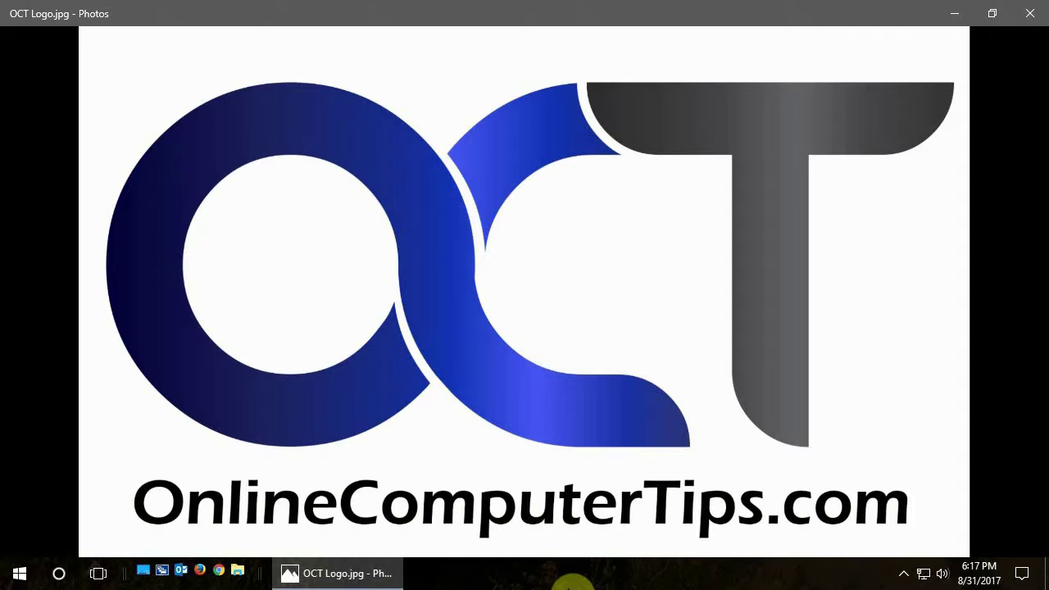
Launch Windows Settings from a Start search for 'se' and go to the Apps section.
click(18, 578)
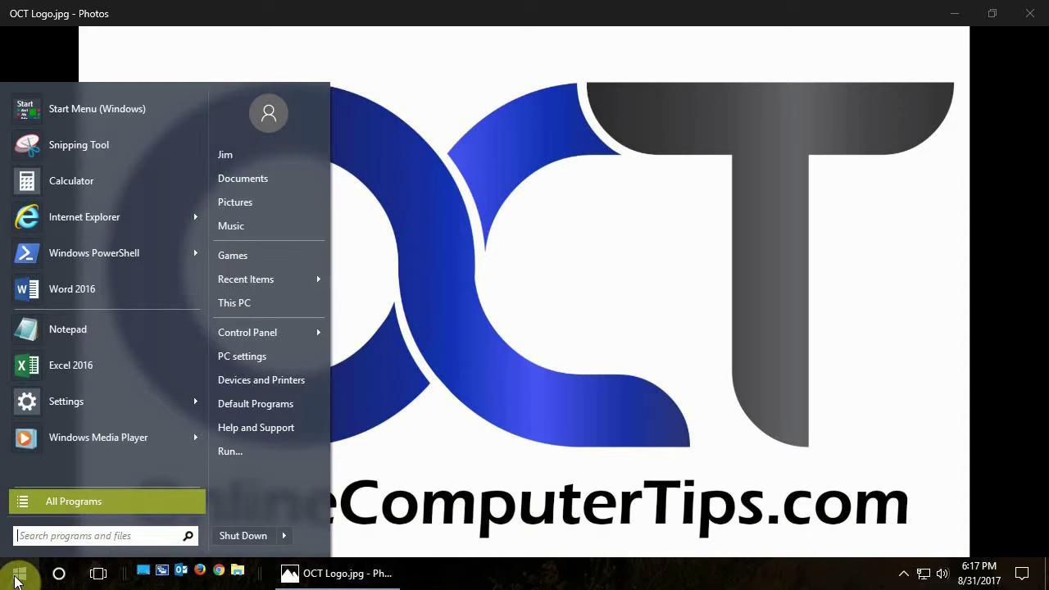
text(se)
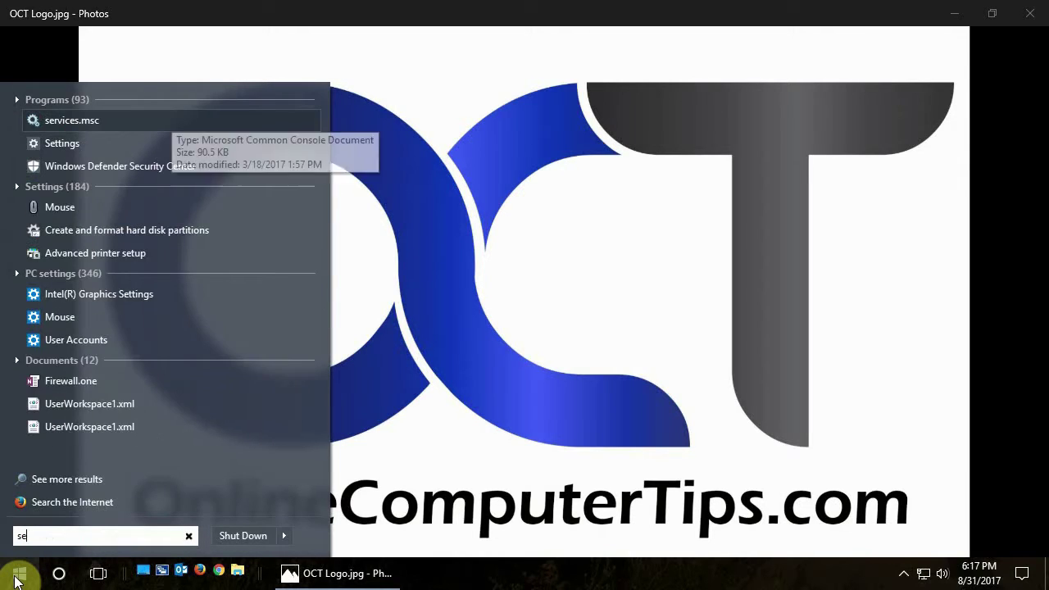
click(55, 143)
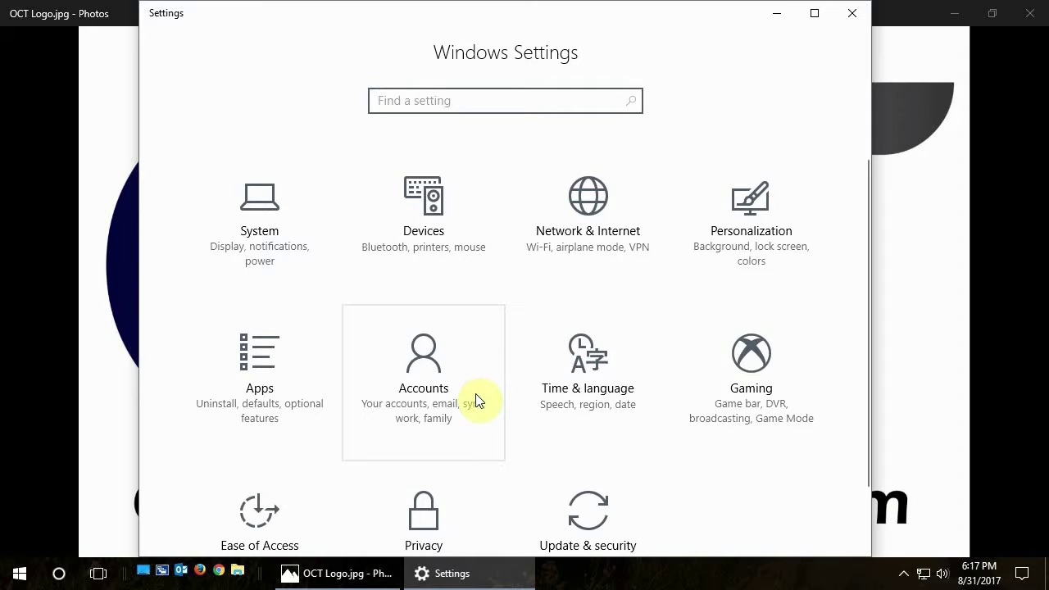
scroll(480, 400, down, 1)
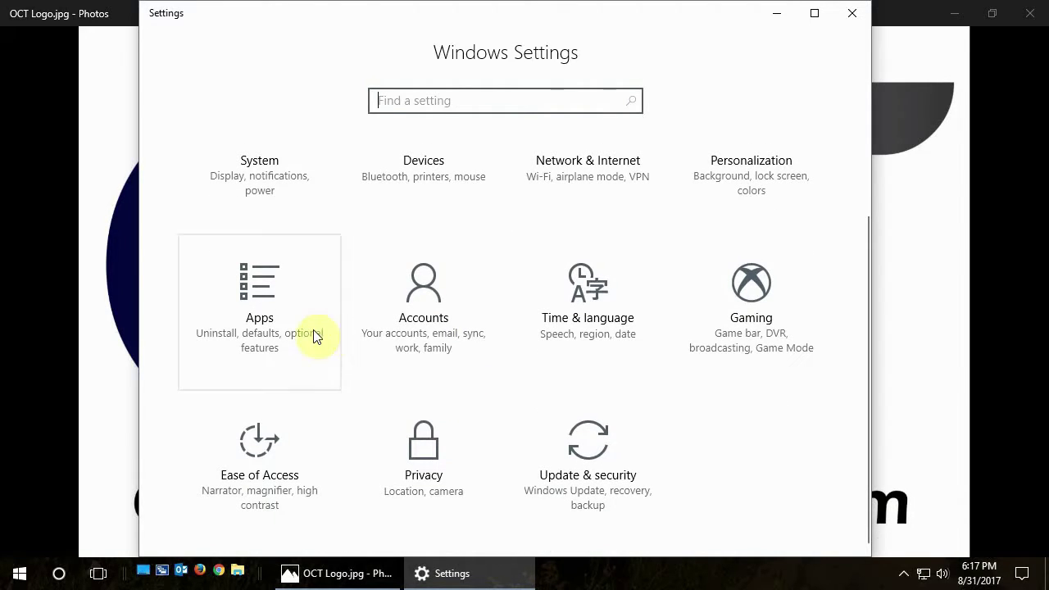
click(276, 319)
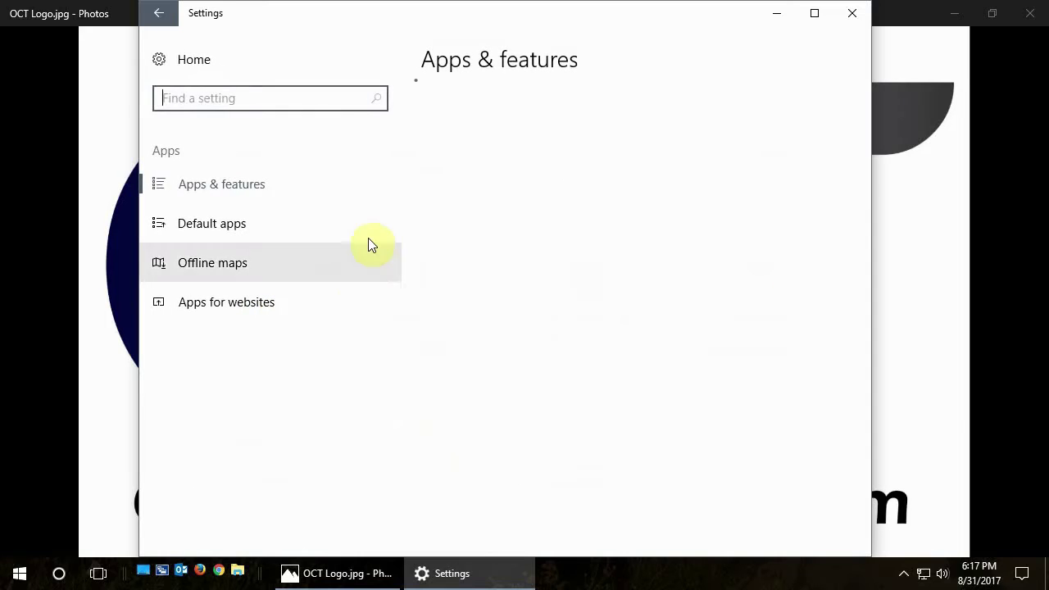
Show the Default apps page and scroll through the current default apps.
click(228, 230)
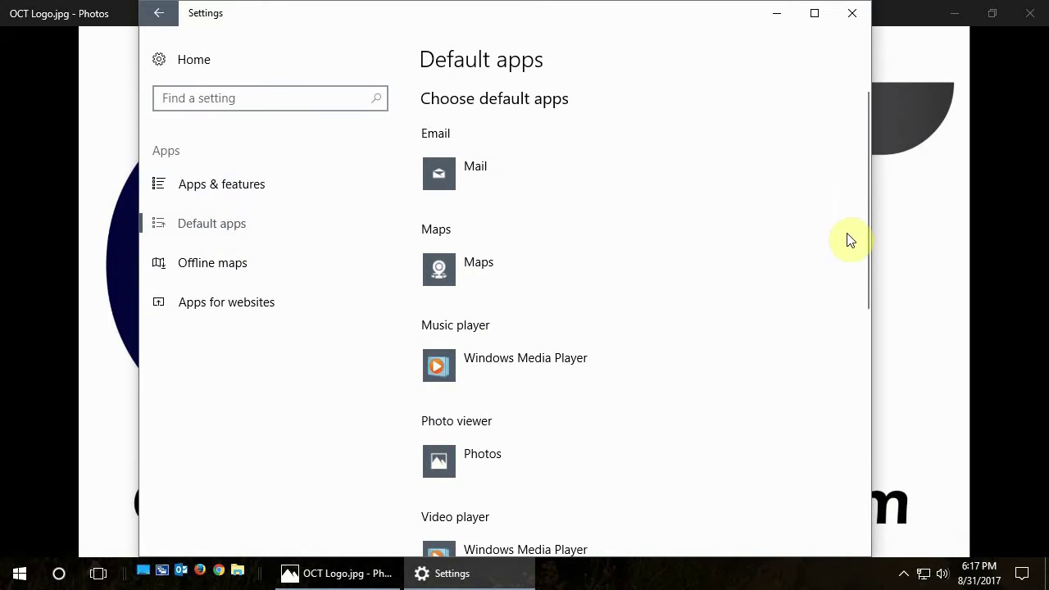
scroll(820, 270, down, 3)
scroll(820, 273, down, 5)
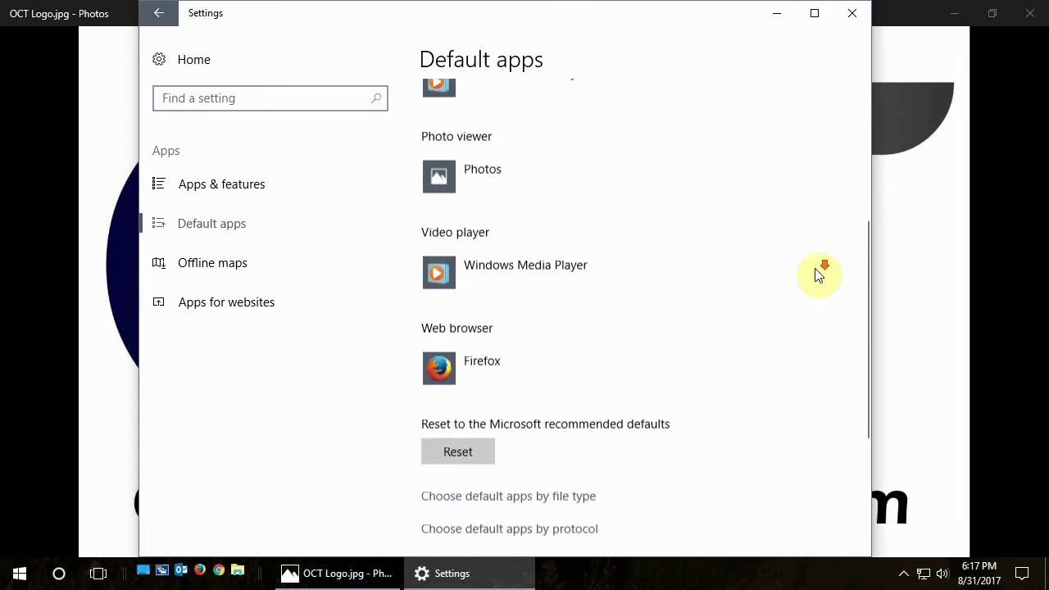
scroll(820, 273, up, 2)
scroll(818, 275, up, 5)
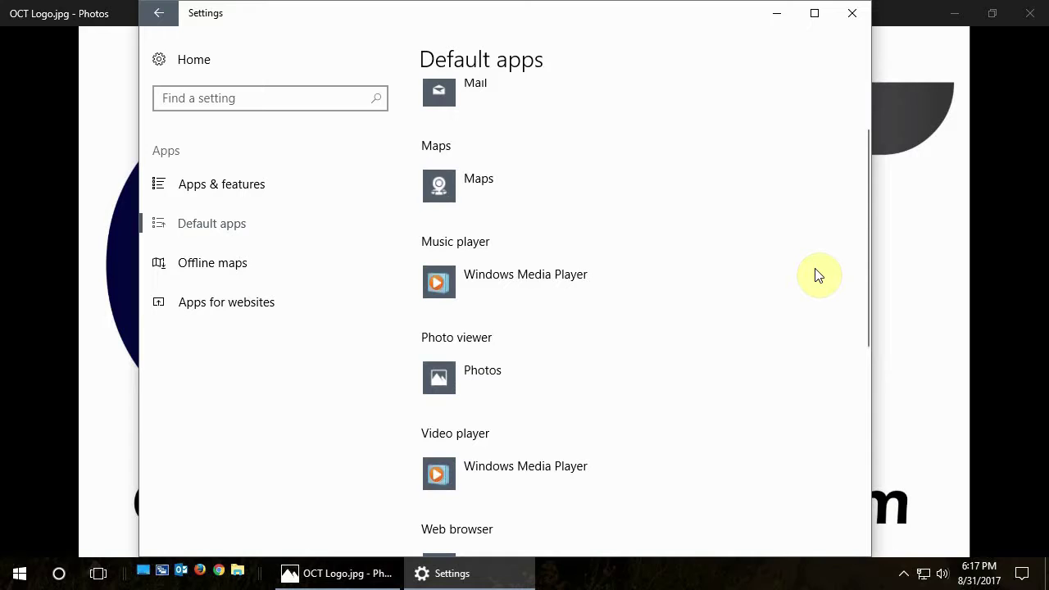
scroll(817, 276, down, 4)
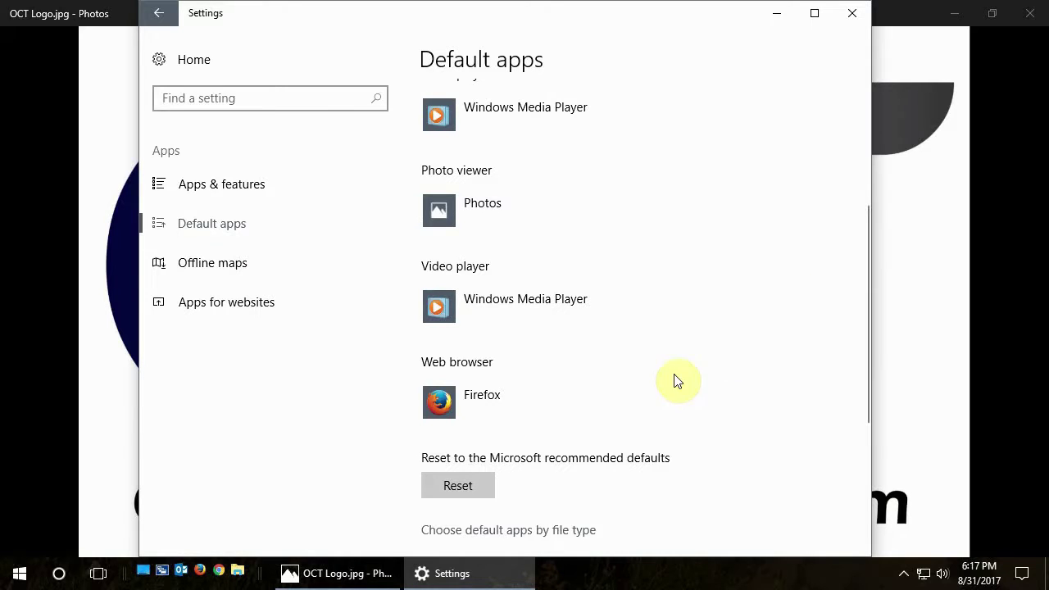
Inspect the Web browser and Video player choices, dismissing both without changing anything.
click(493, 401)
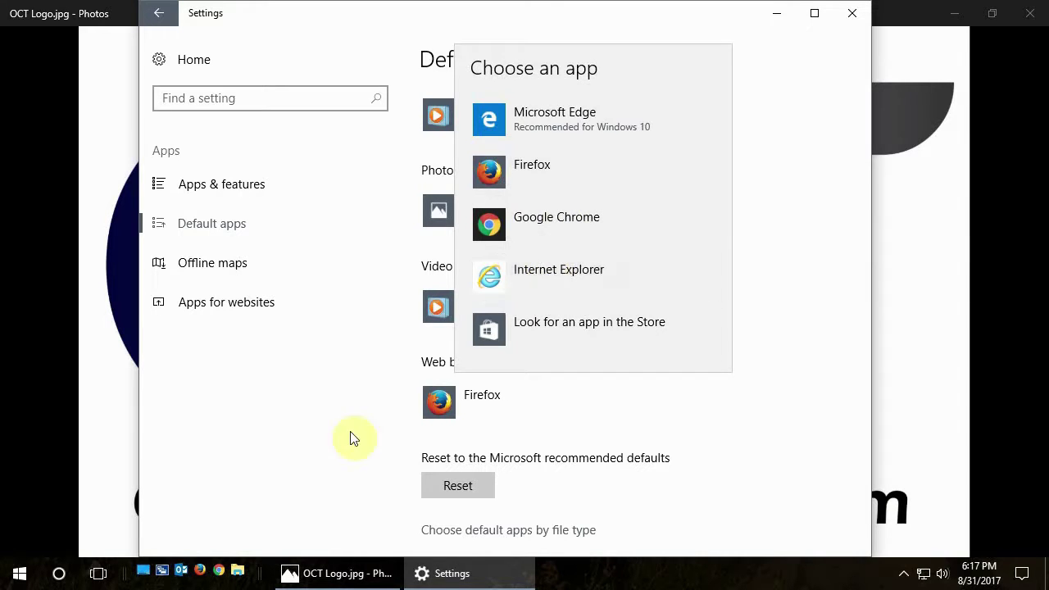
click(314, 445)
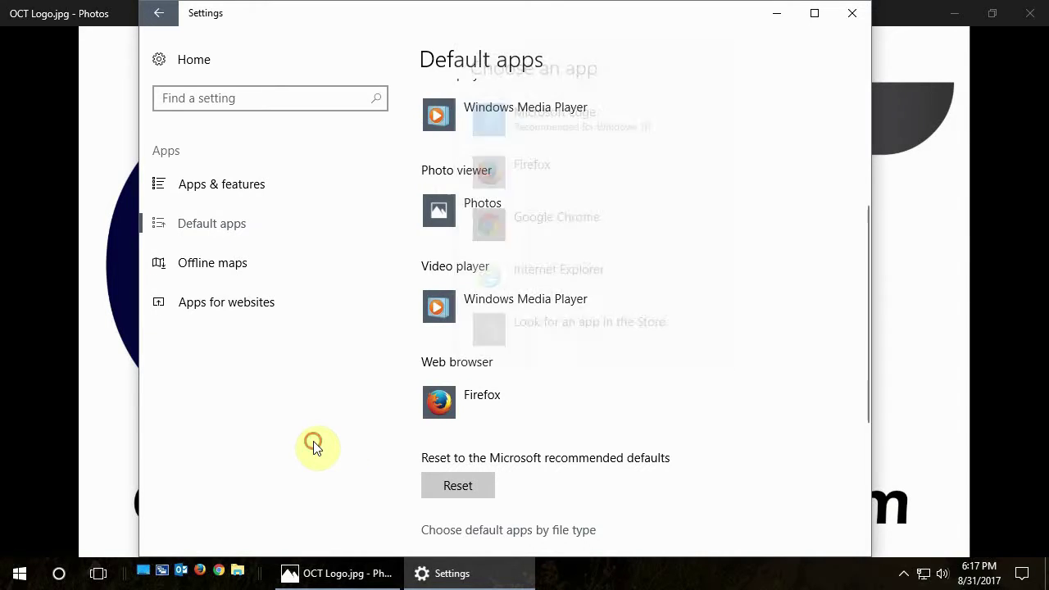
click(557, 299)
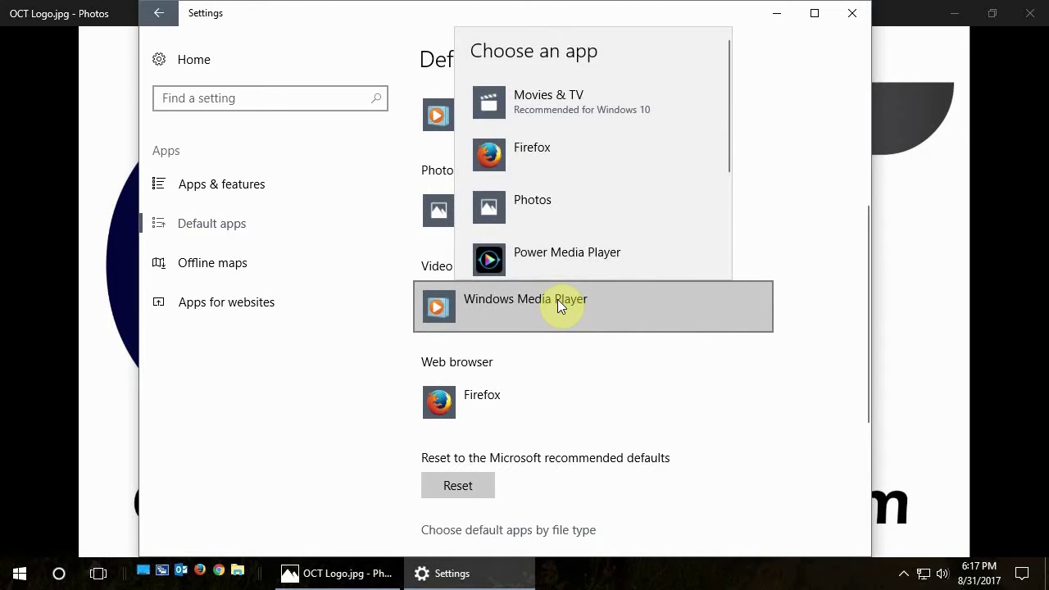
click(352, 351)
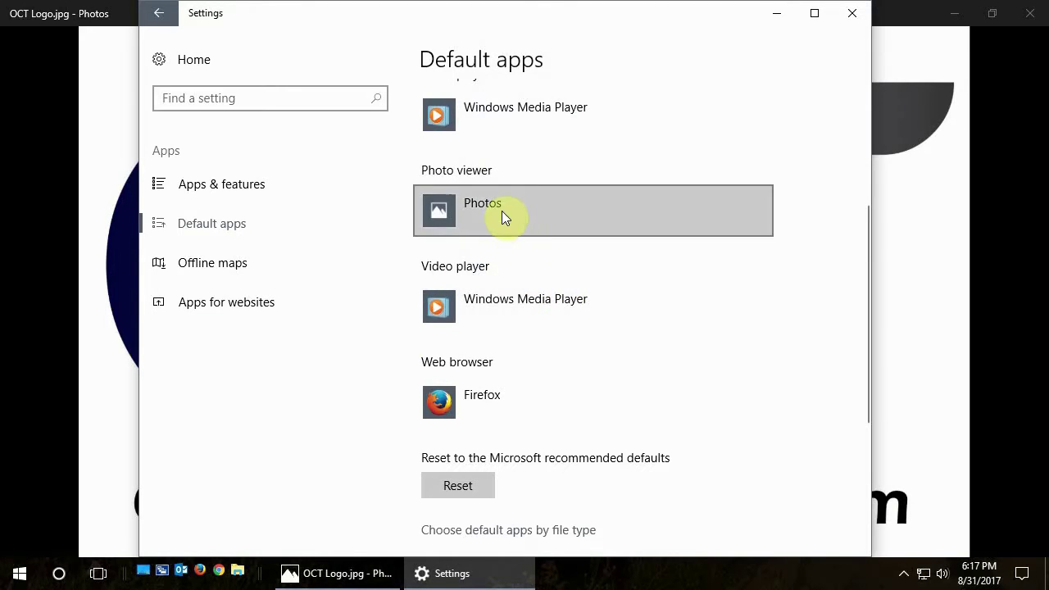
scroll(621, 281, up, 2)
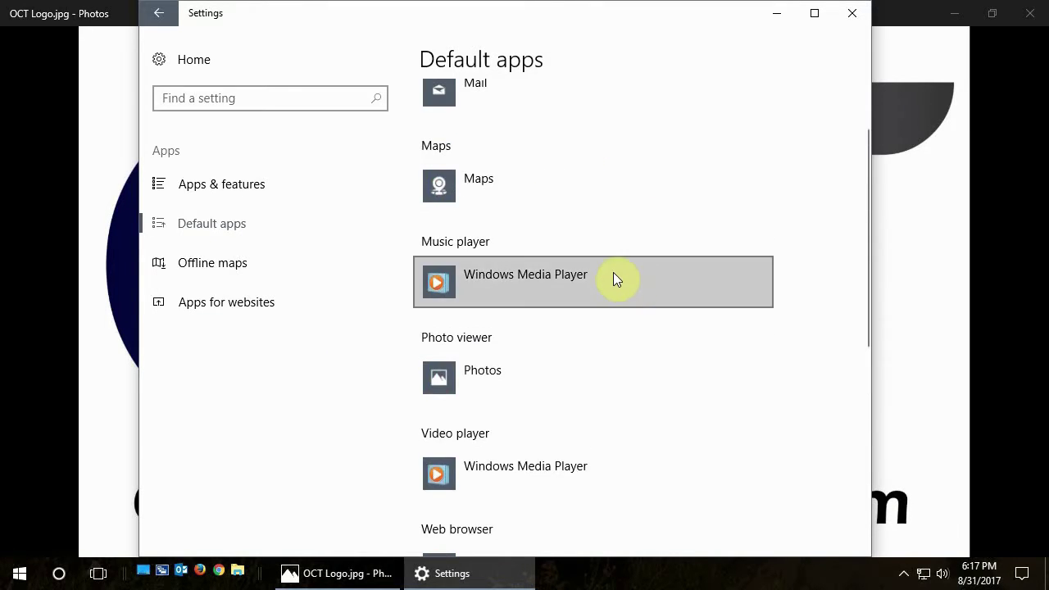
scroll(631, 295, up, 1)
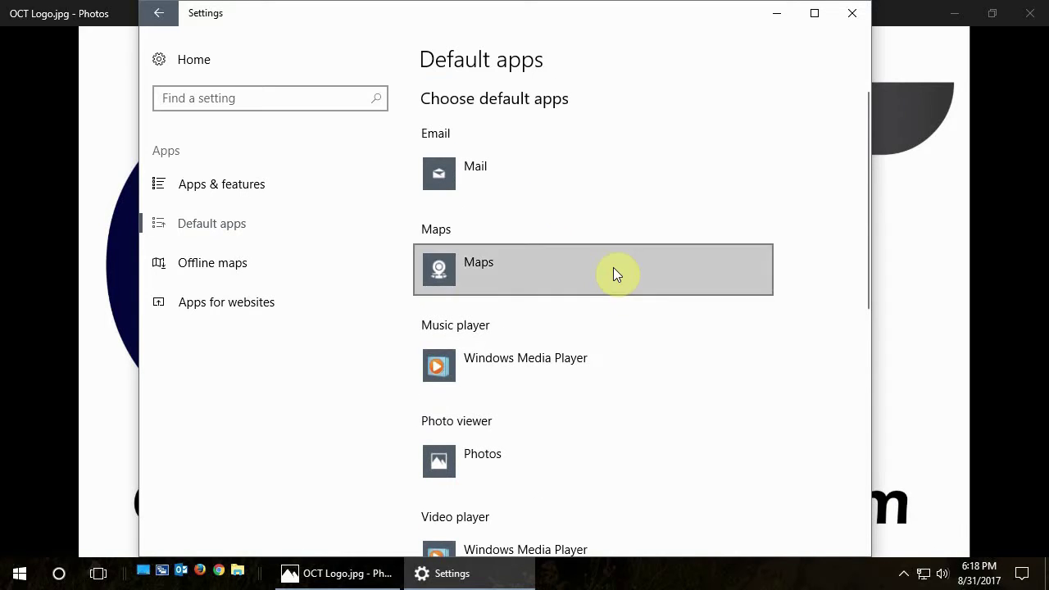
Replace Mail with Outlook 2016 as the default email app, confirming with Switch anyway.
click(523, 167)
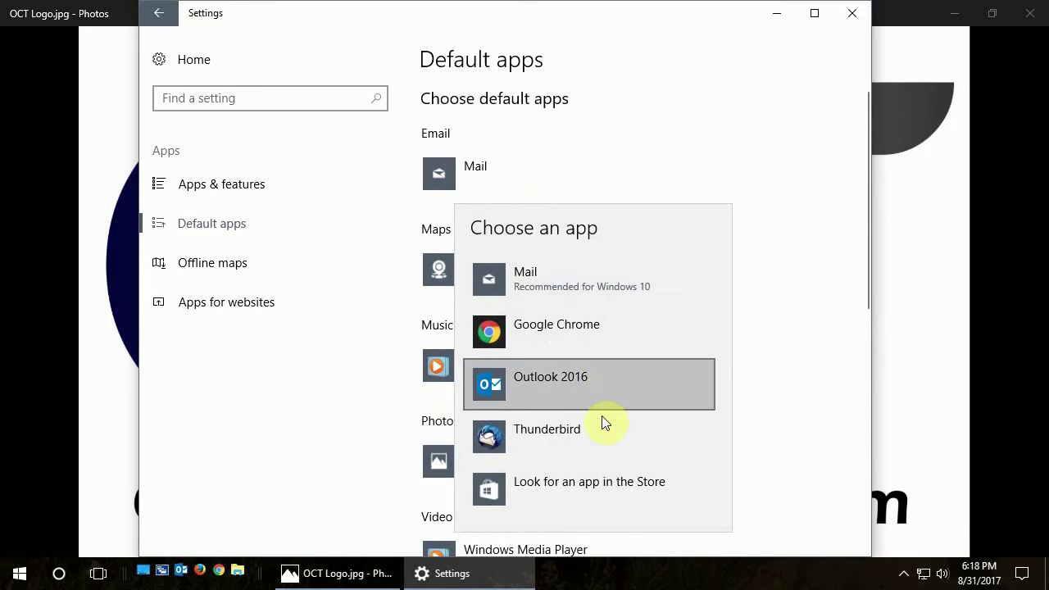
click(586, 377)
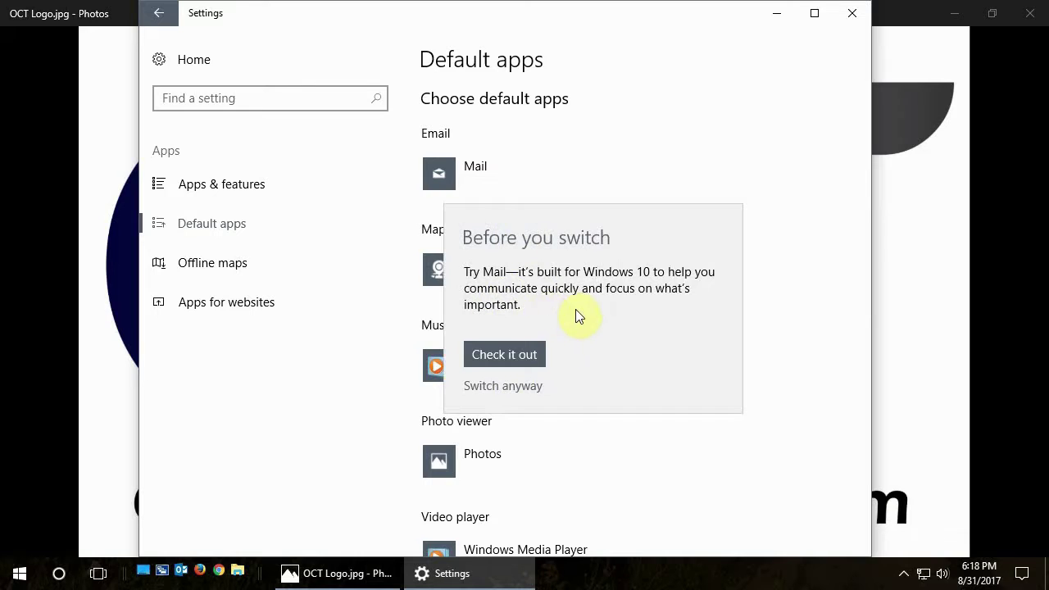
click(526, 386)
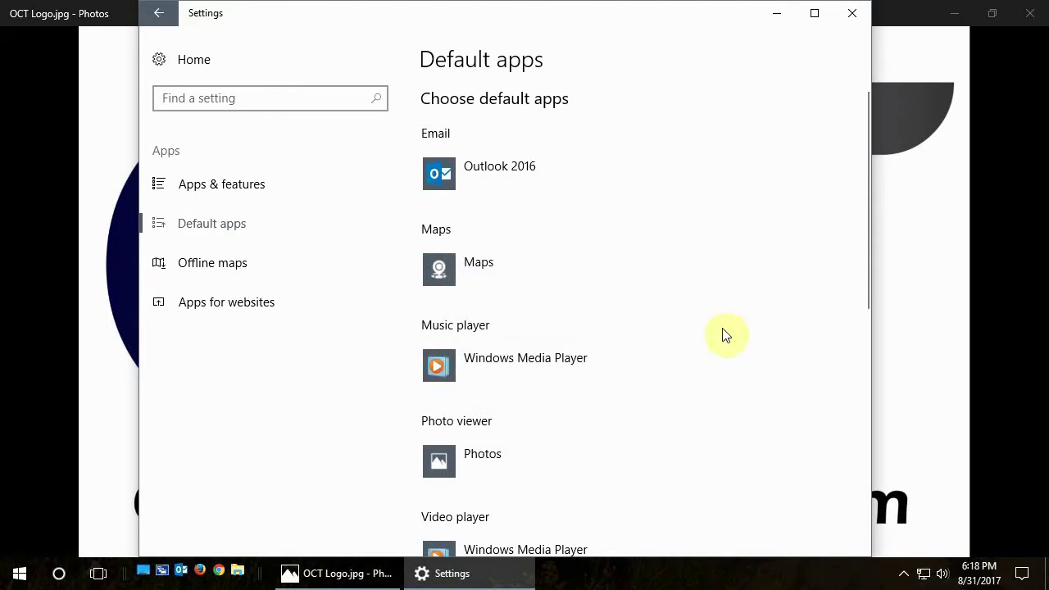
scroll(723, 332, down, 3)
scroll(725, 334, down, 5)
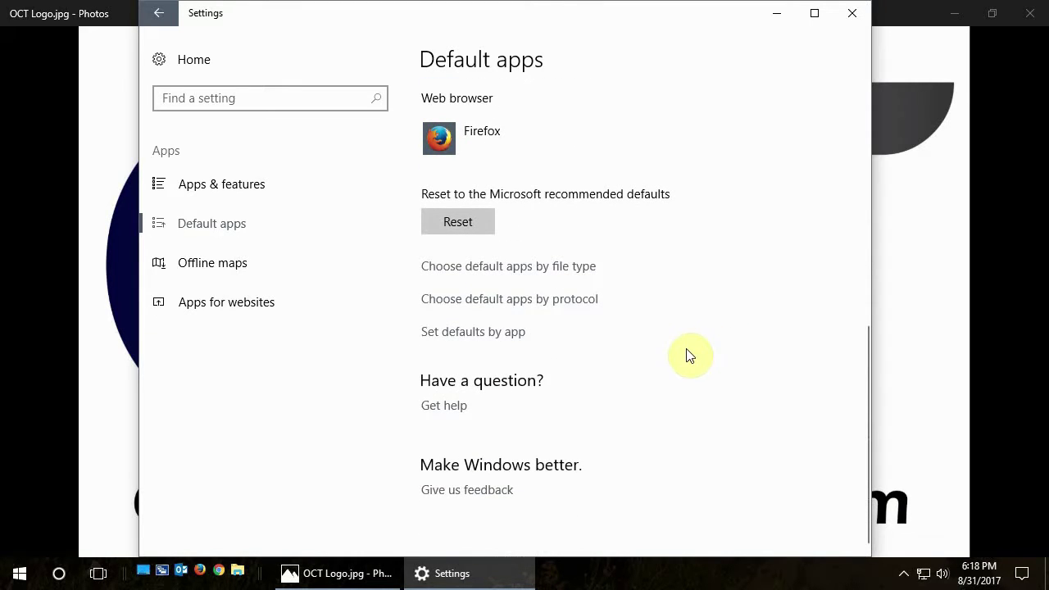
scroll(693, 348, up, 5)
Close Settings, open Default Programs from Start maximized, and go to Set your default programs.
click(853, 14)
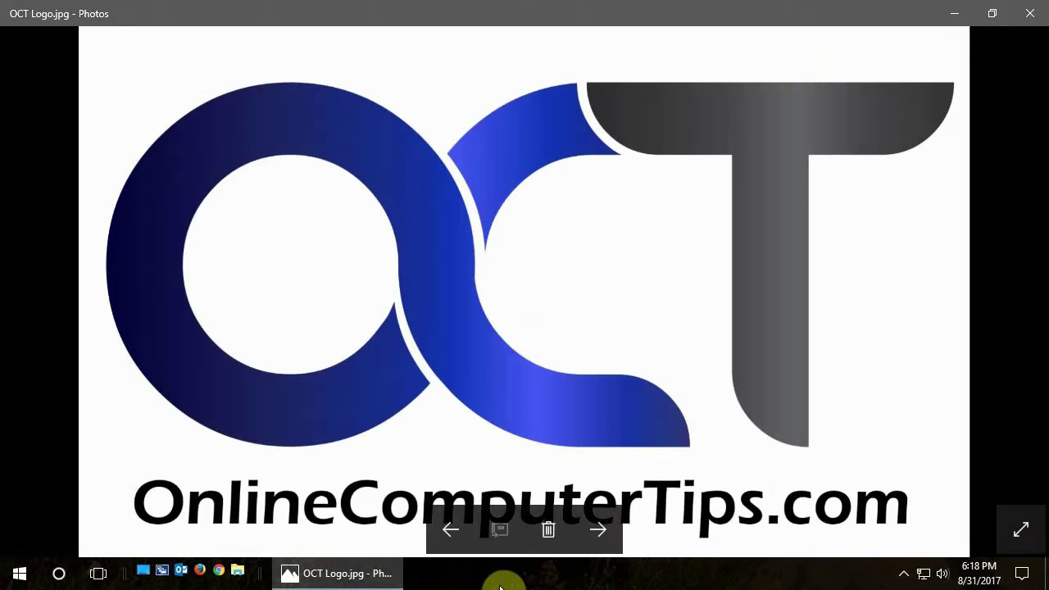
click(21, 574)
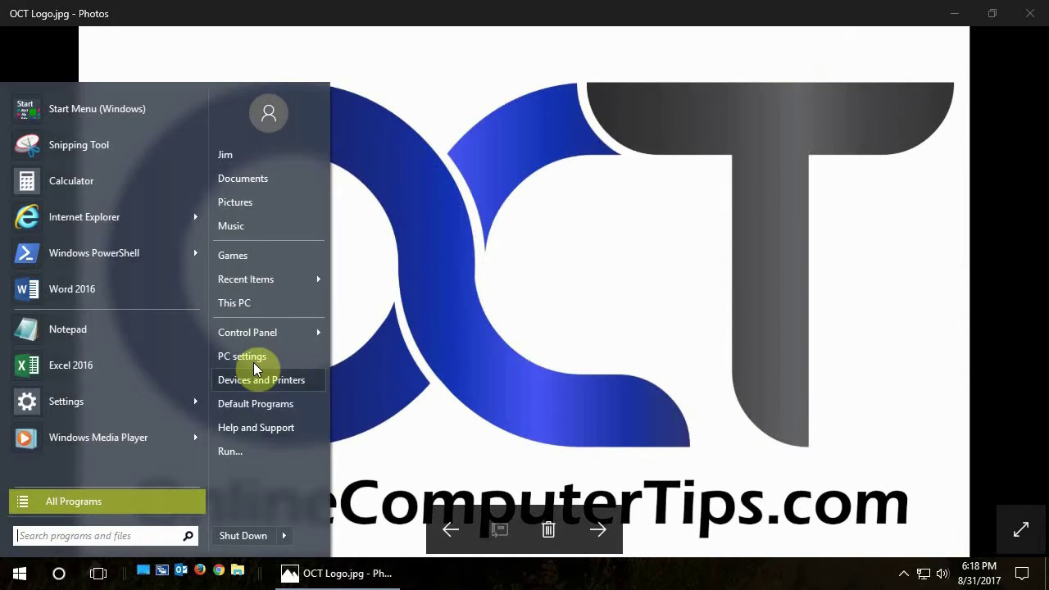
mouse_move(260, 339)
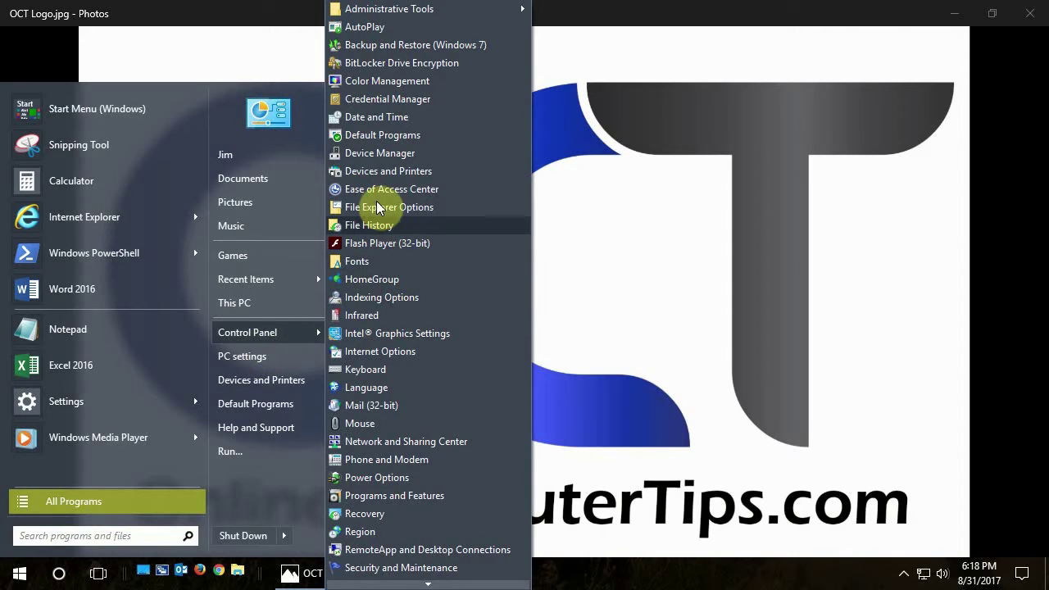
click(378, 140)
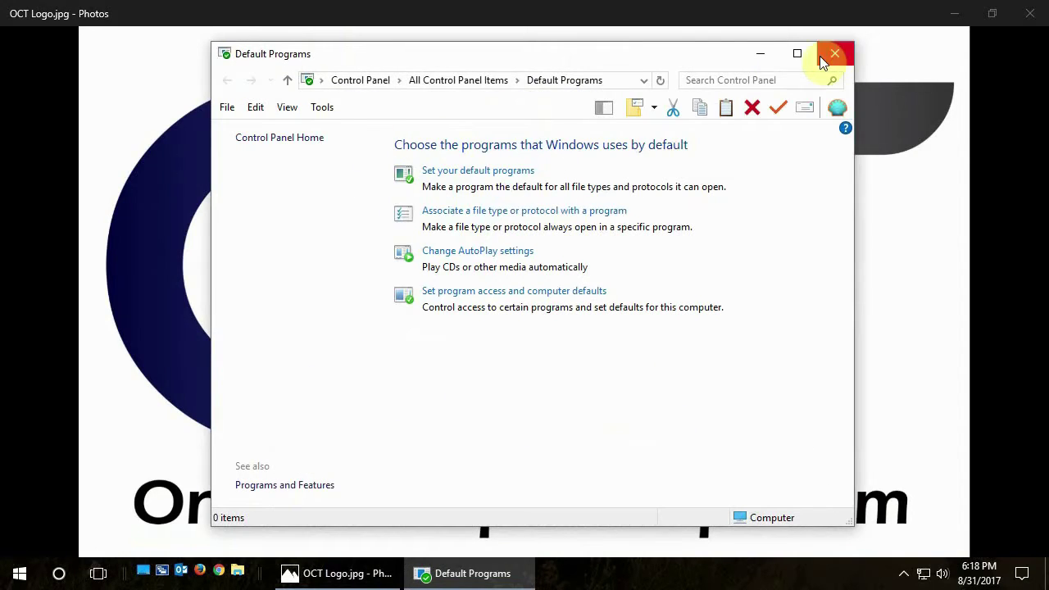
click(797, 52)
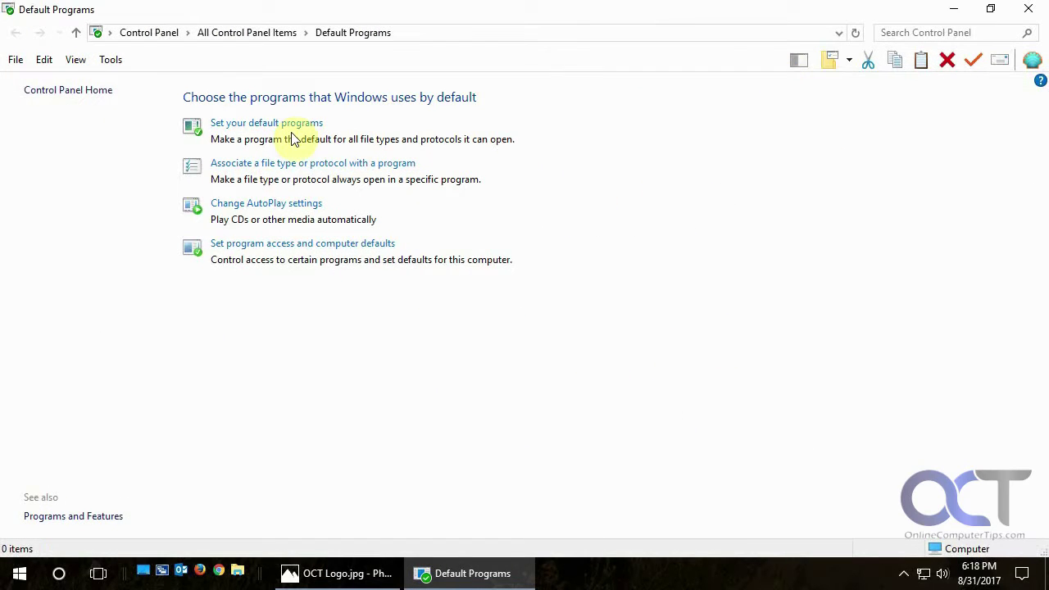
click(284, 125)
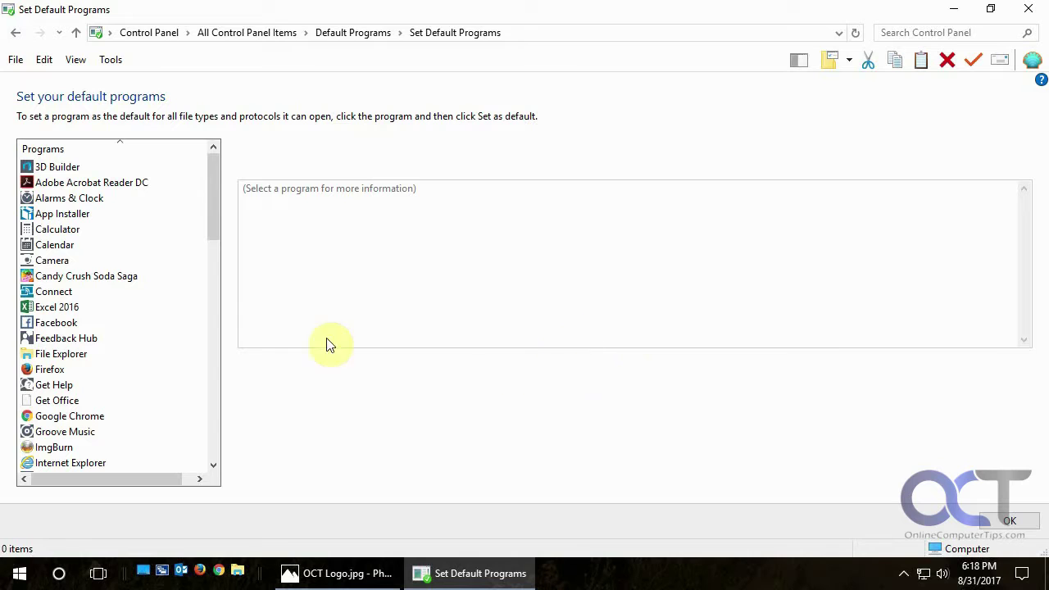
Review Firefox's associations (.htm, .html, .xht, .xhtml, HTTP, HTTPS) and save them.
drag(213, 216, 217, 235)
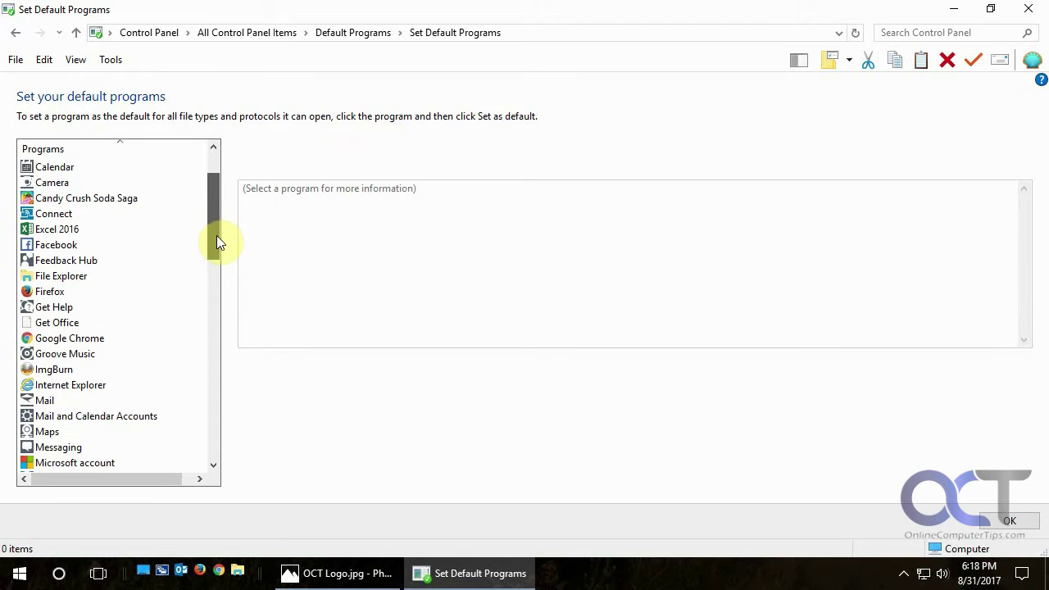
click(57, 294)
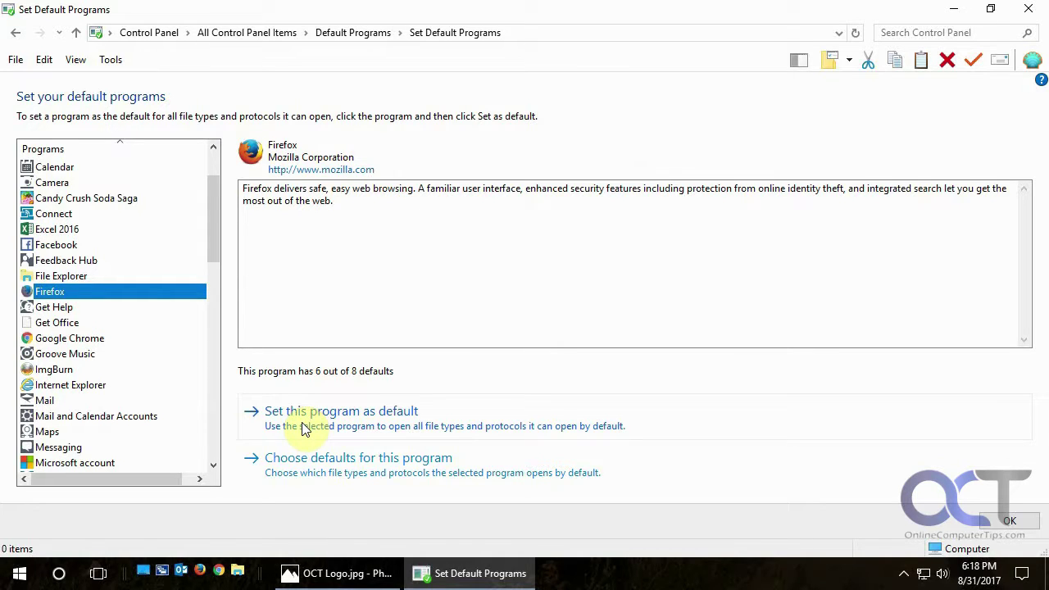
click(324, 465)
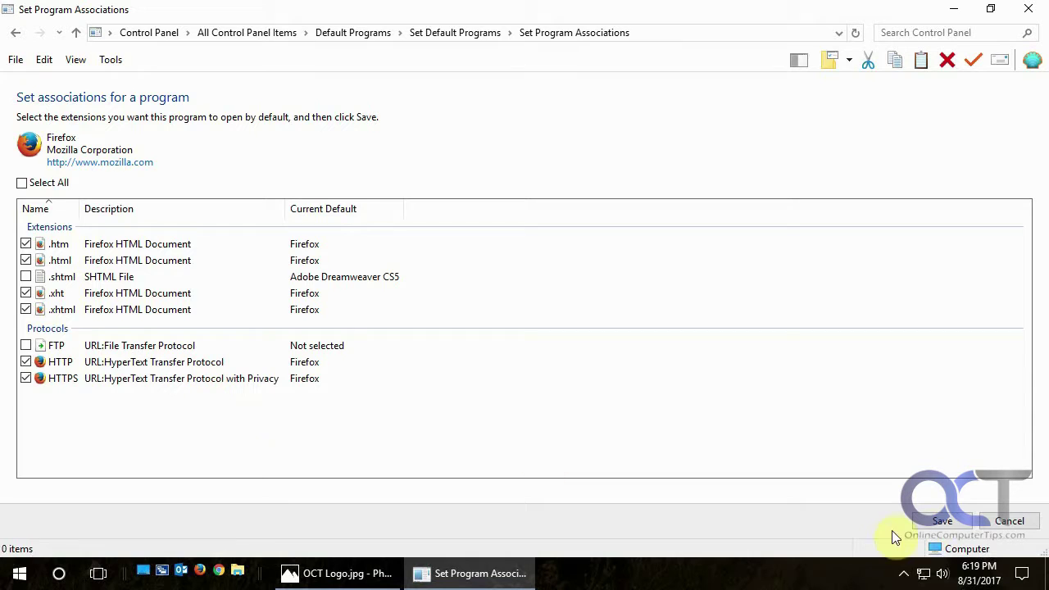
click(943, 519)
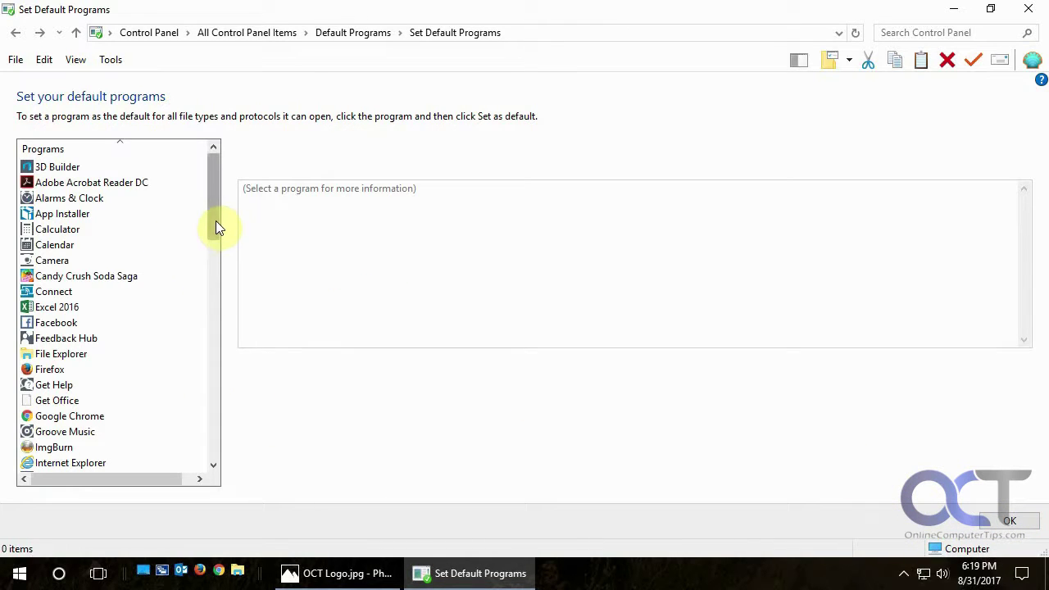
Preview Adobe Acrobat Reader DC's per-file-type defaults and cancel without saving.
click(127, 185)
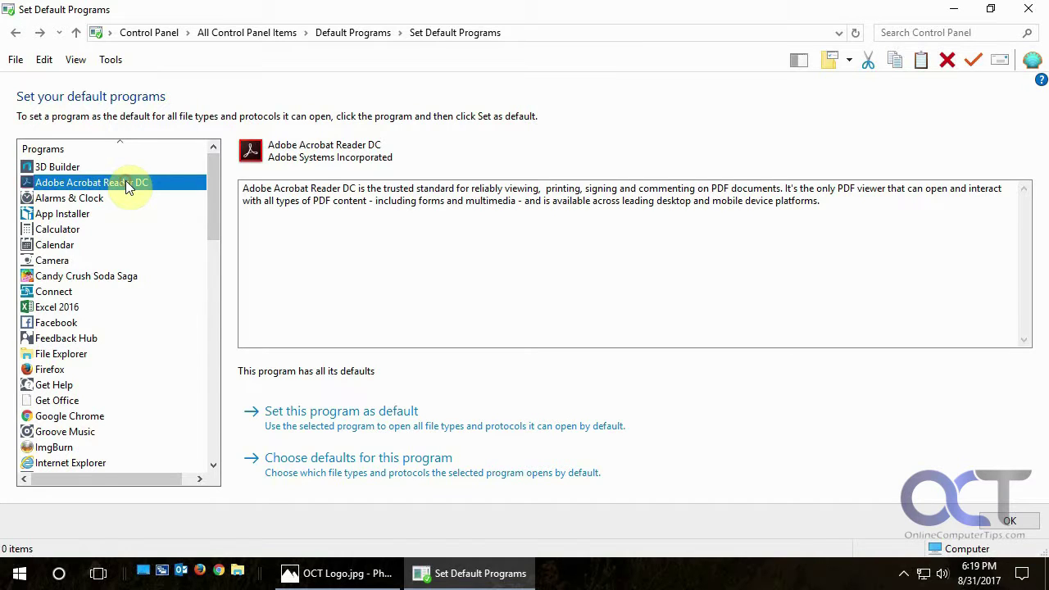
click(373, 467)
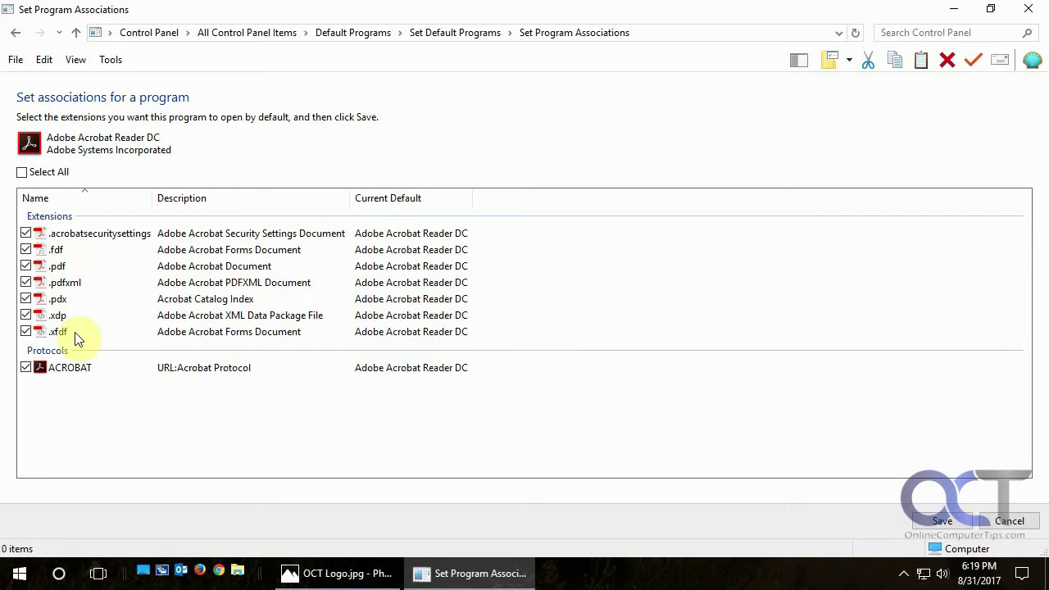
click(1009, 522)
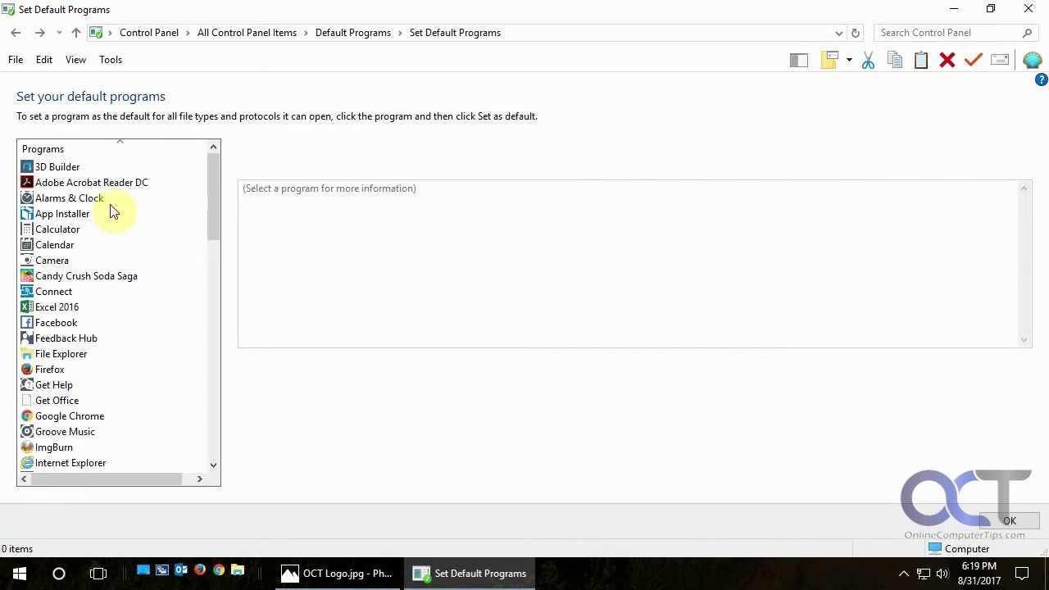
Set Adobe Acrobat Reader DC as the default for everything it can open.
click(90, 183)
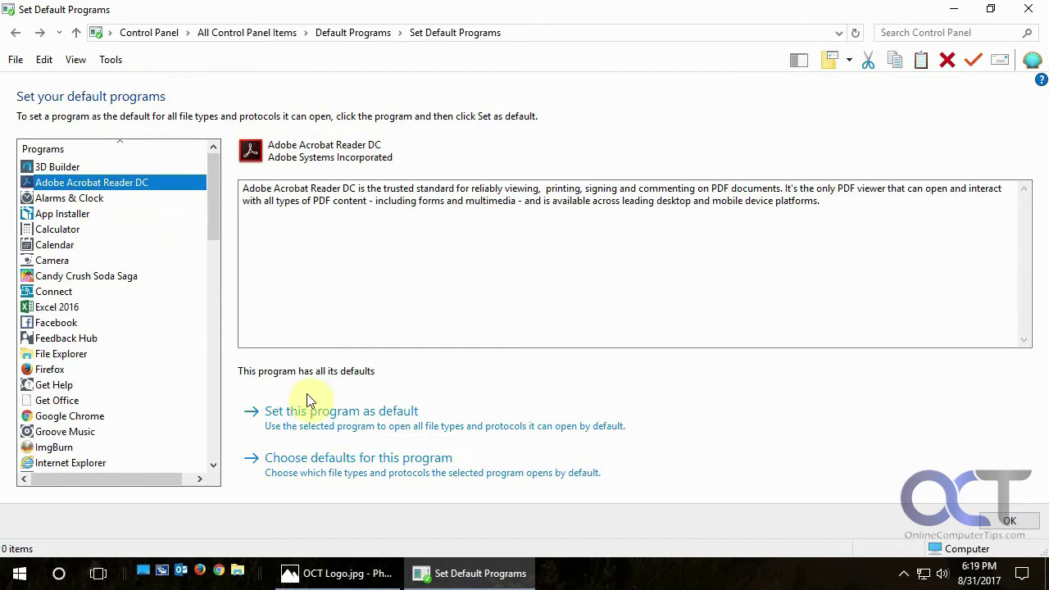
click(345, 426)
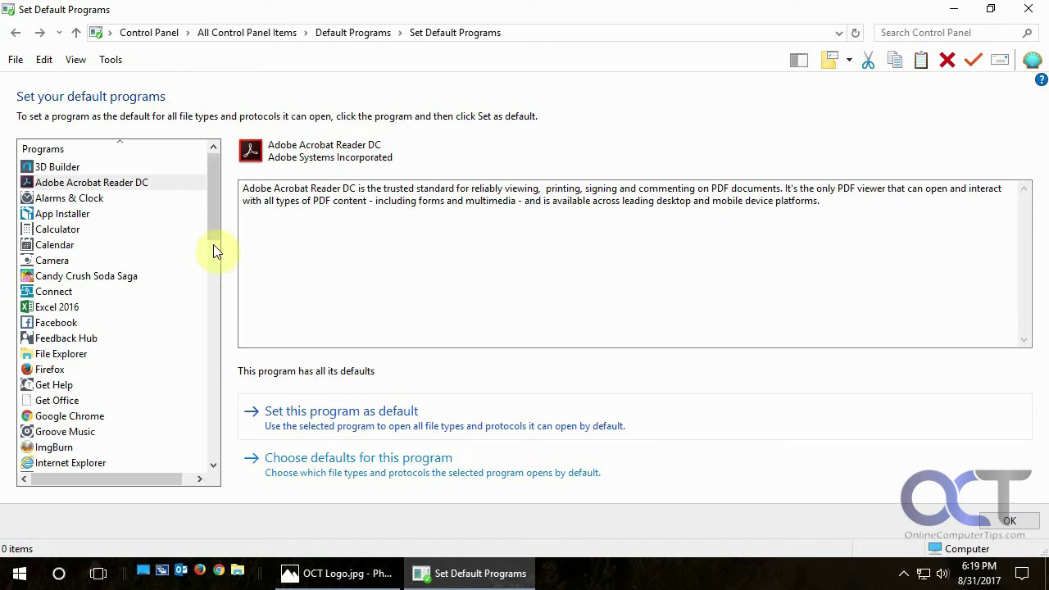
drag(217, 187, 215, 277)
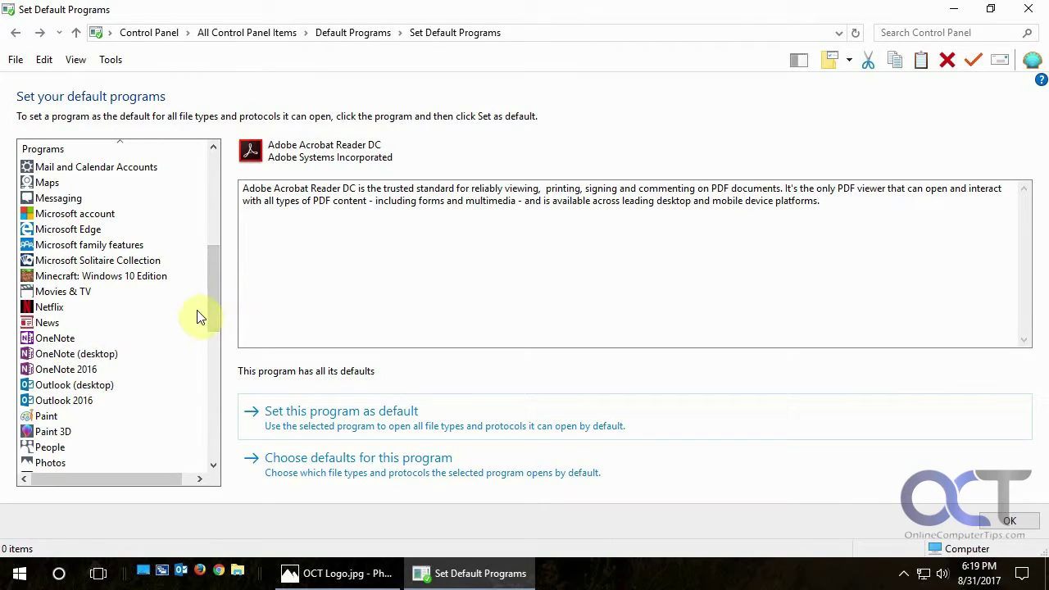
Review Outlook 2016's associations, where only WEBCAL is unselected, and cancel unchanged.
drag(214, 296, 214, 315)
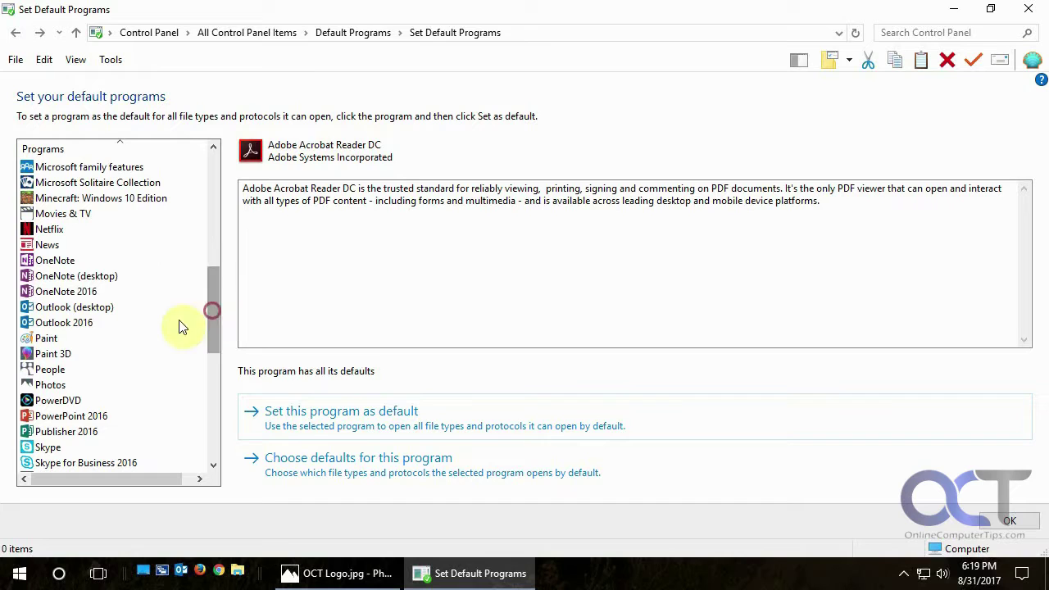
click(86, 321)
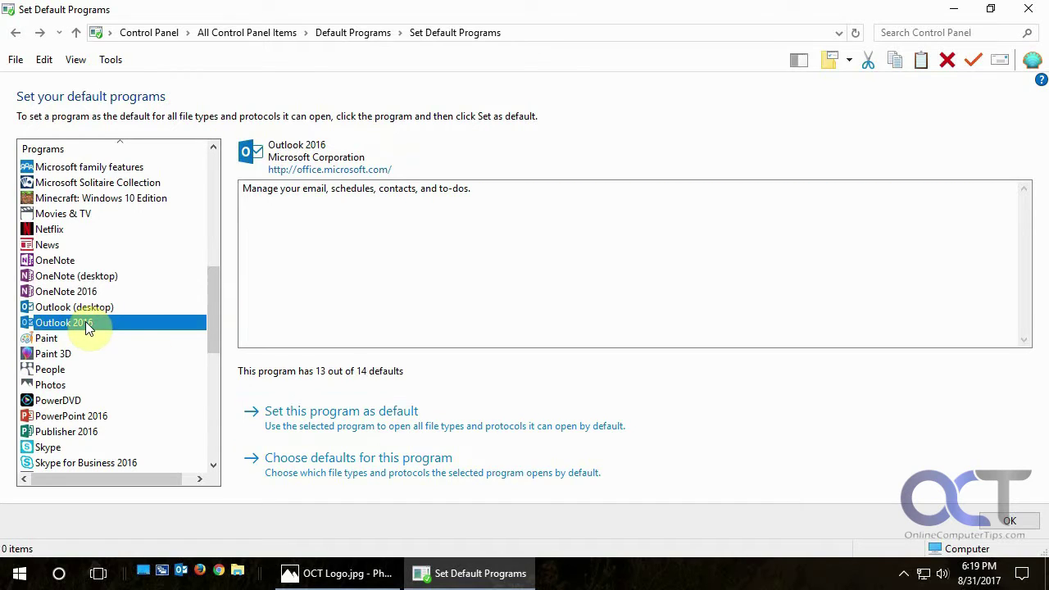
click(434, 464)
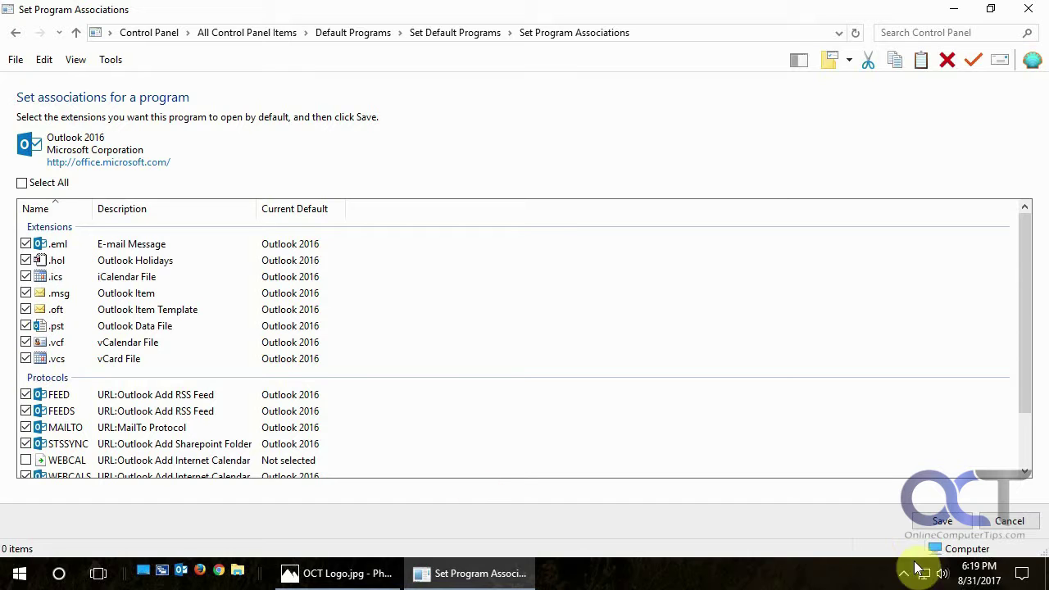
click(995, 520)
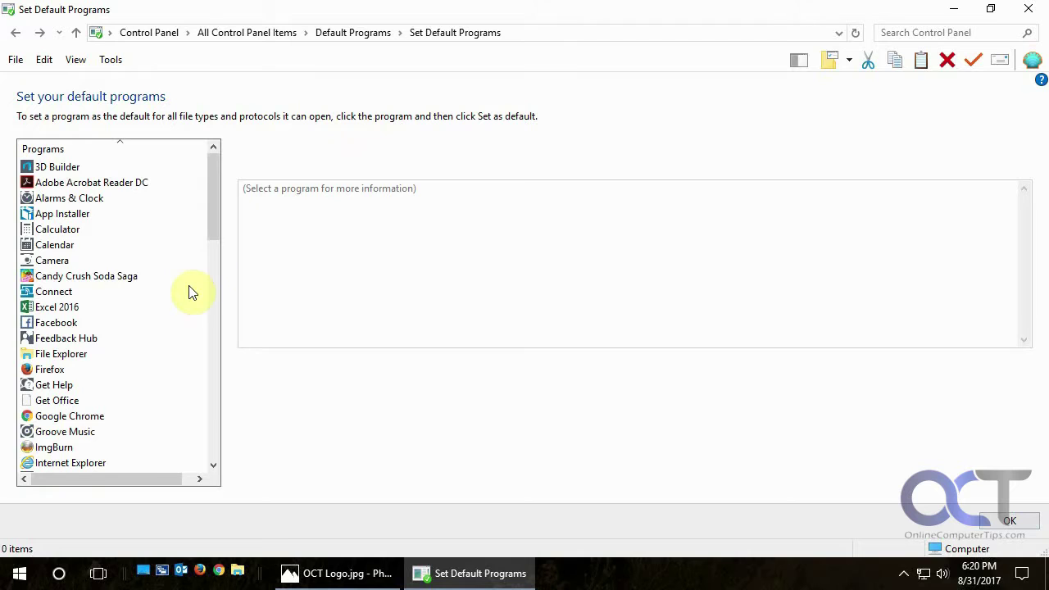
drag(212, 232, 205, 379)
click(75, 370)
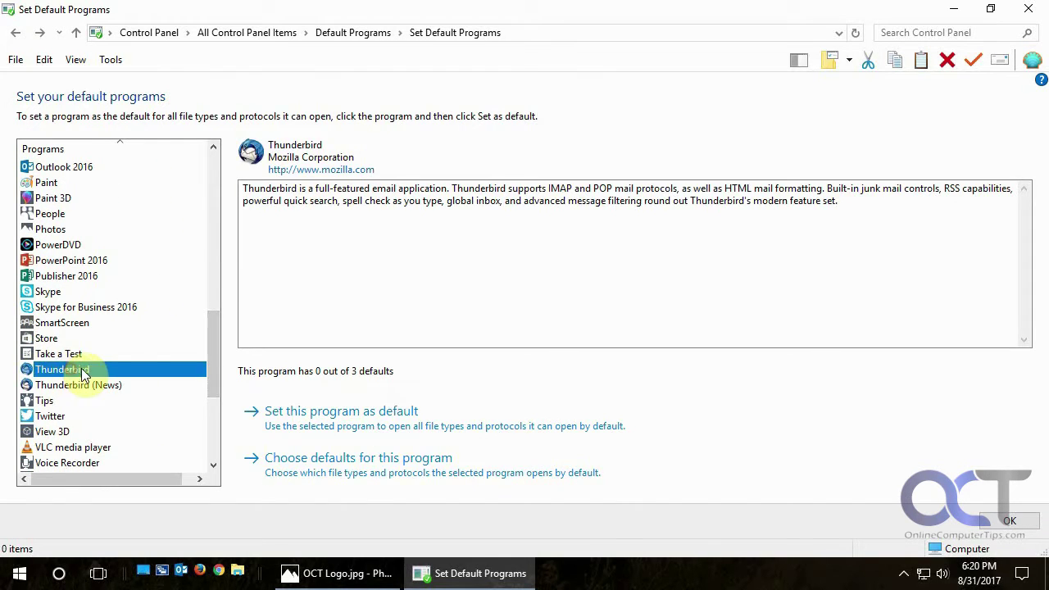
click(347, 471)
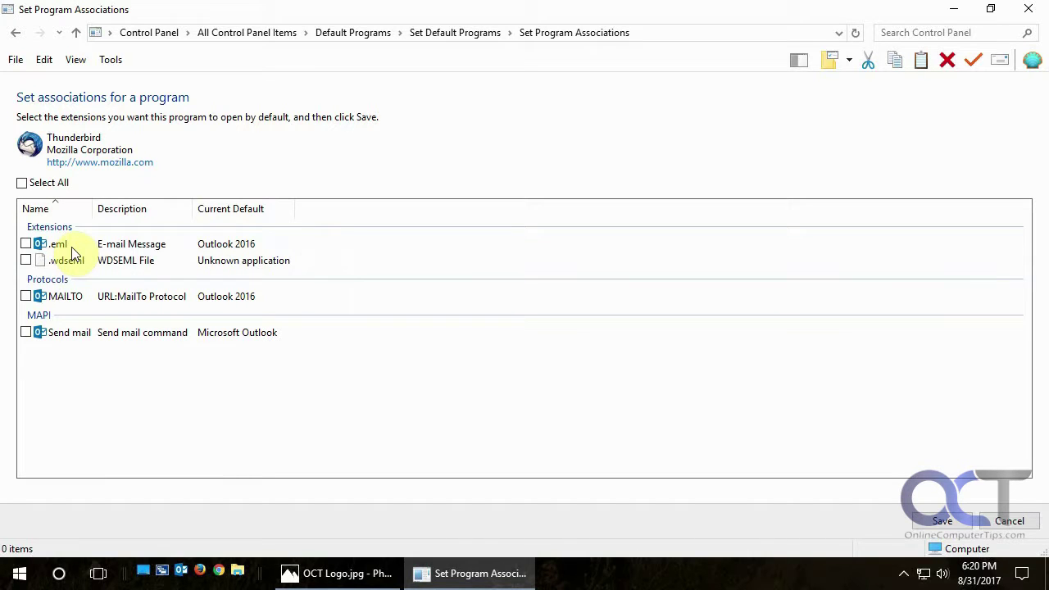
click(1008, 523)
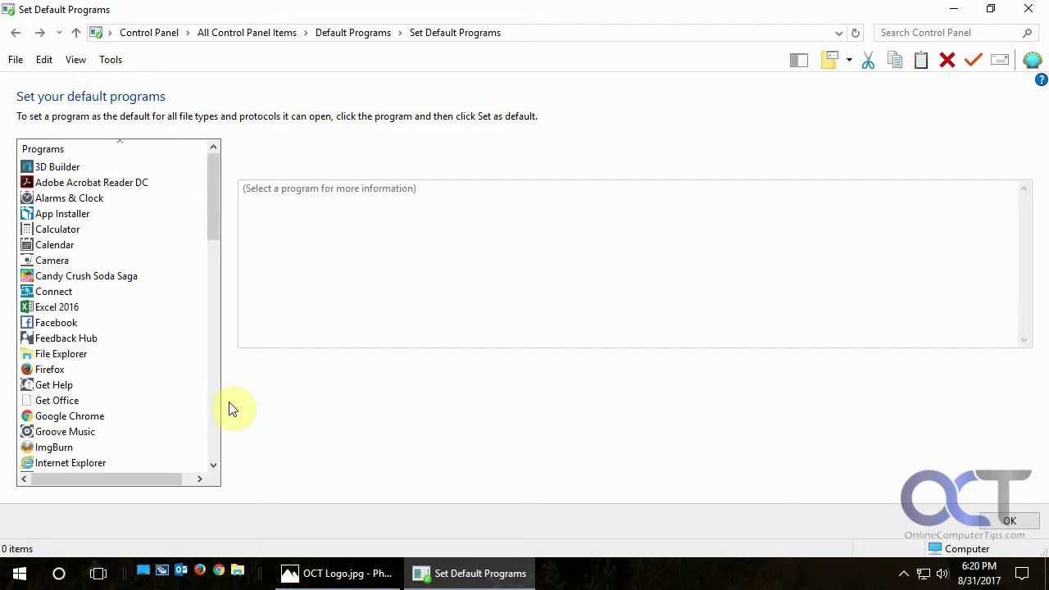
scroll(215, 246, down, 5)
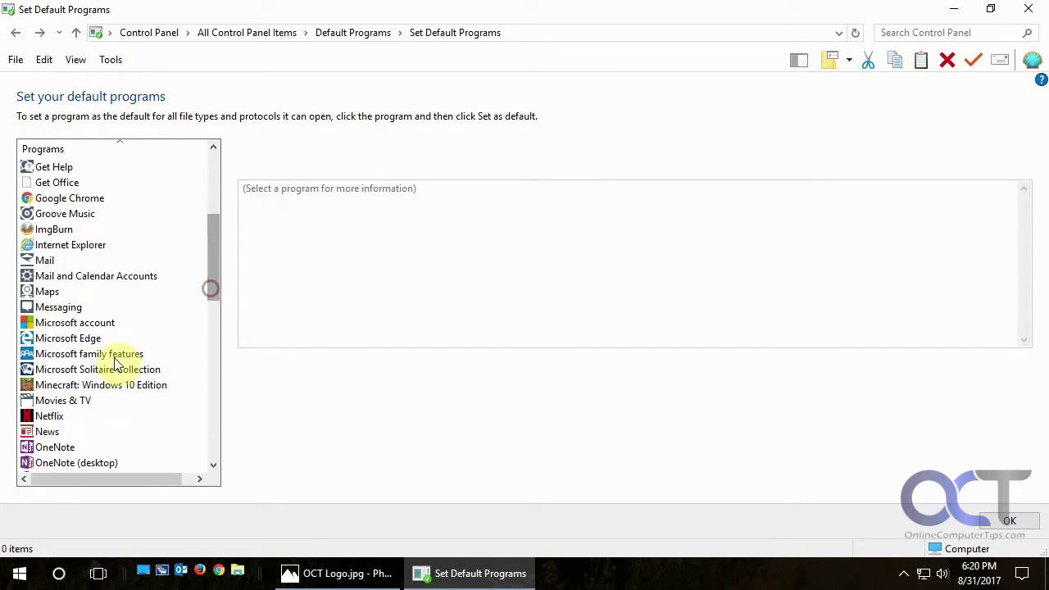
drag(217, 290, 212, 330)
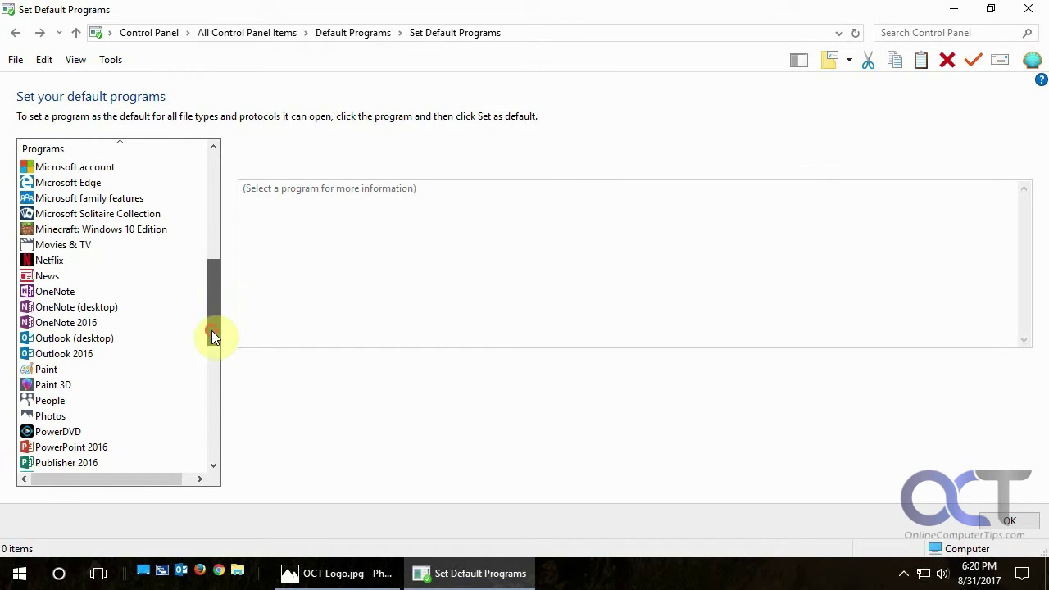
click(79, 354)
click(374, 461)
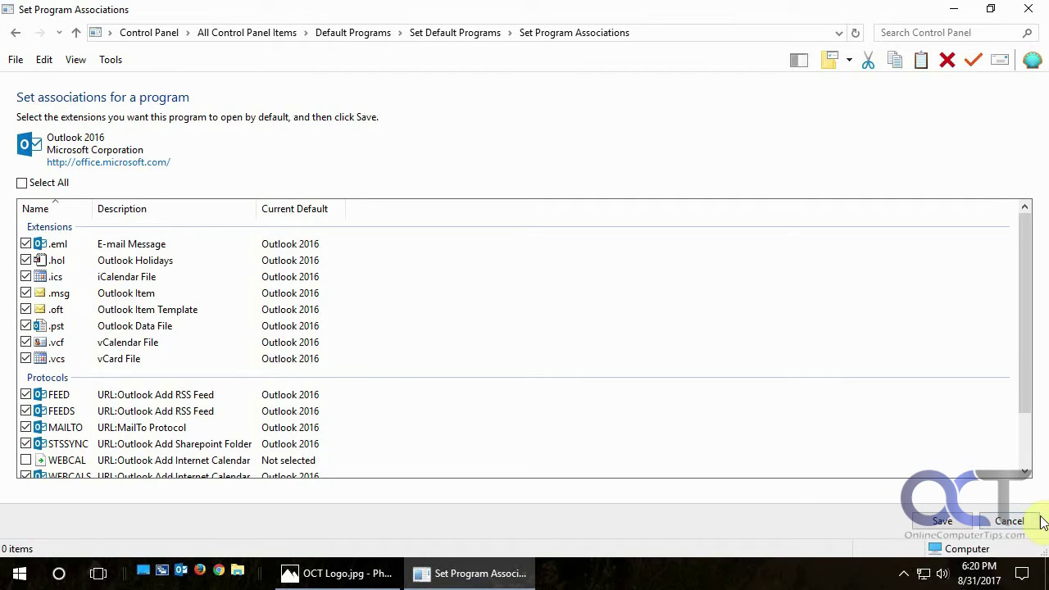
click(1010, 521)
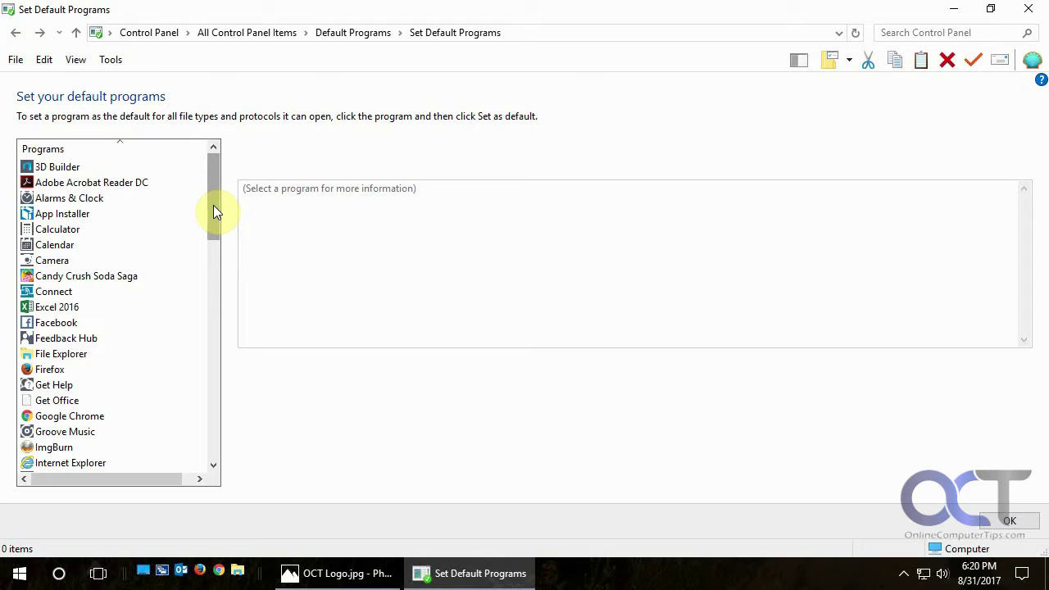
click(71, 308)
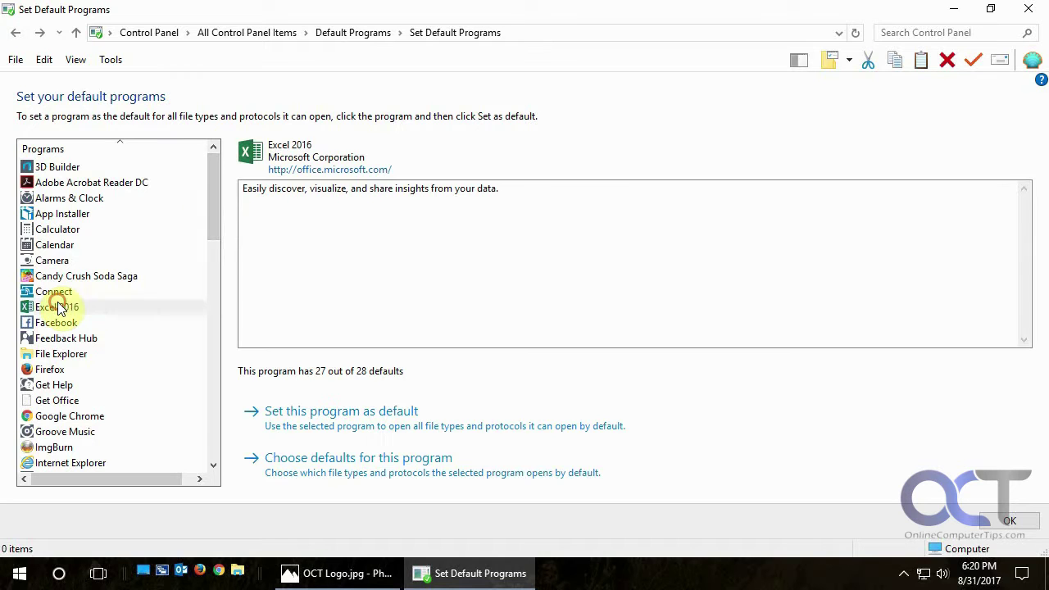
click(452, 461)
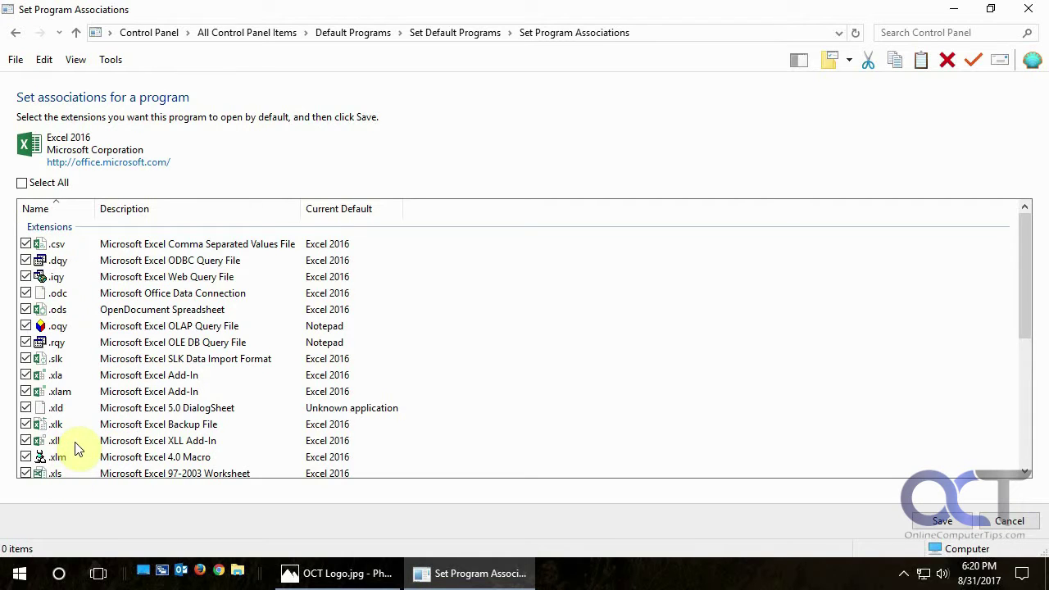
drag(1025, 317, 1026, 352)
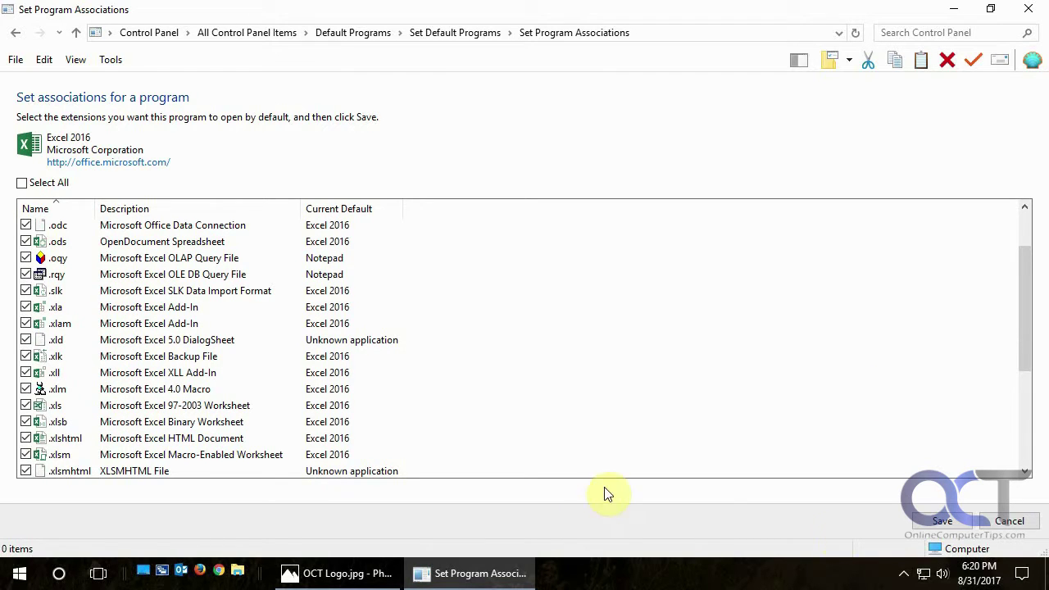
click(1010, 525)
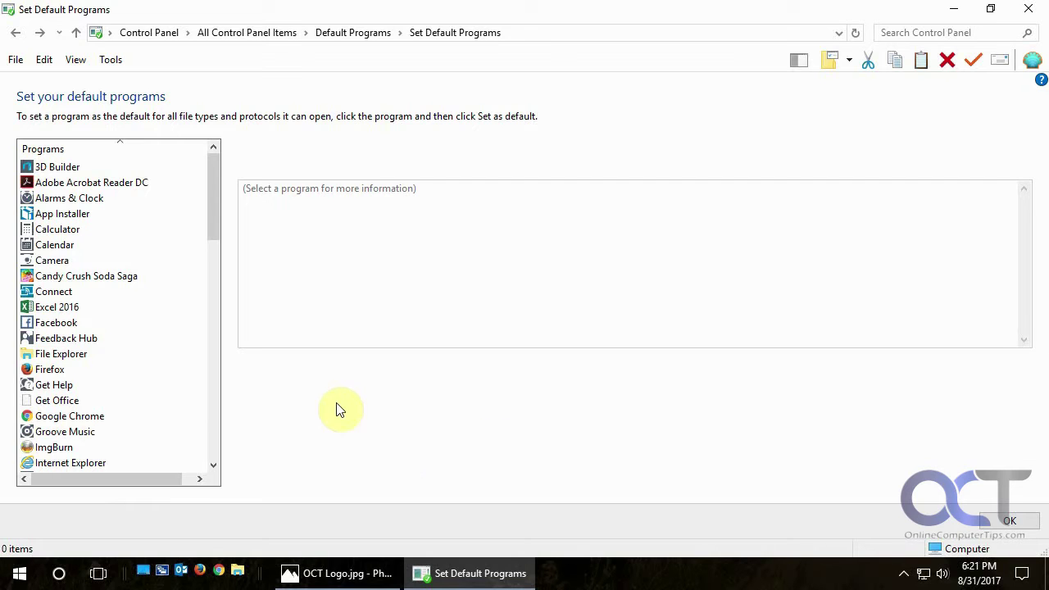
mouse_move(214, 205)
mouse_down()
mouse_move(215, 238)
mouse_move(214, 192)
mouse_up()
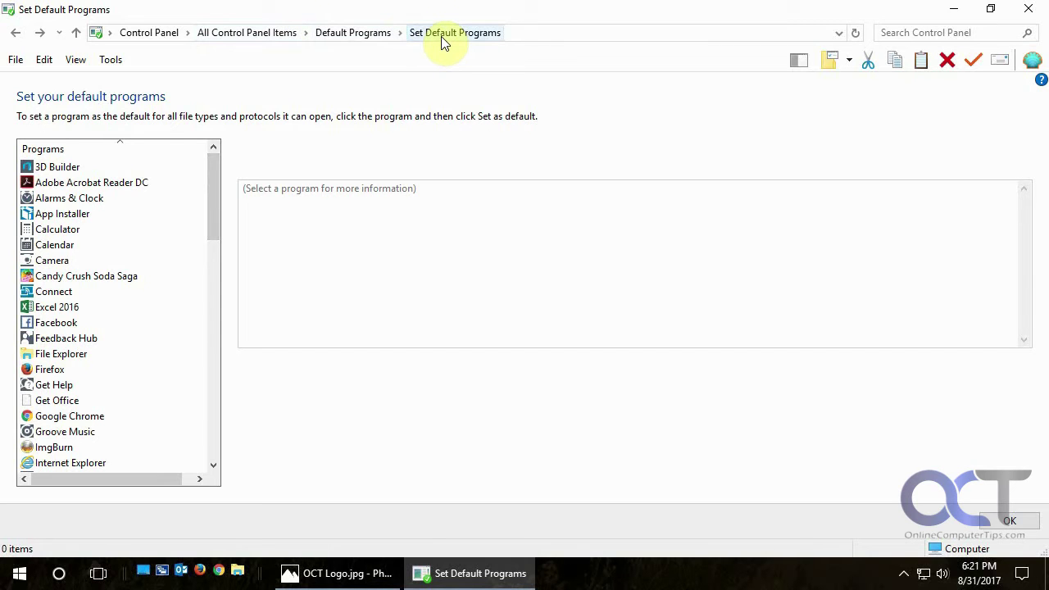
drag(216, 213, 211, 180)
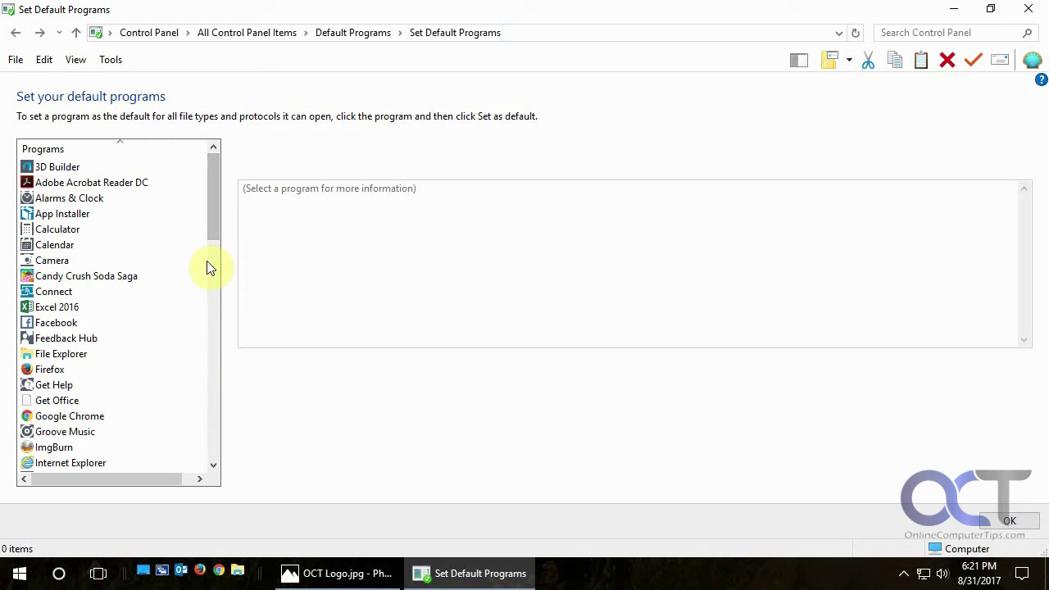
drag(213, 222, 212, 460)
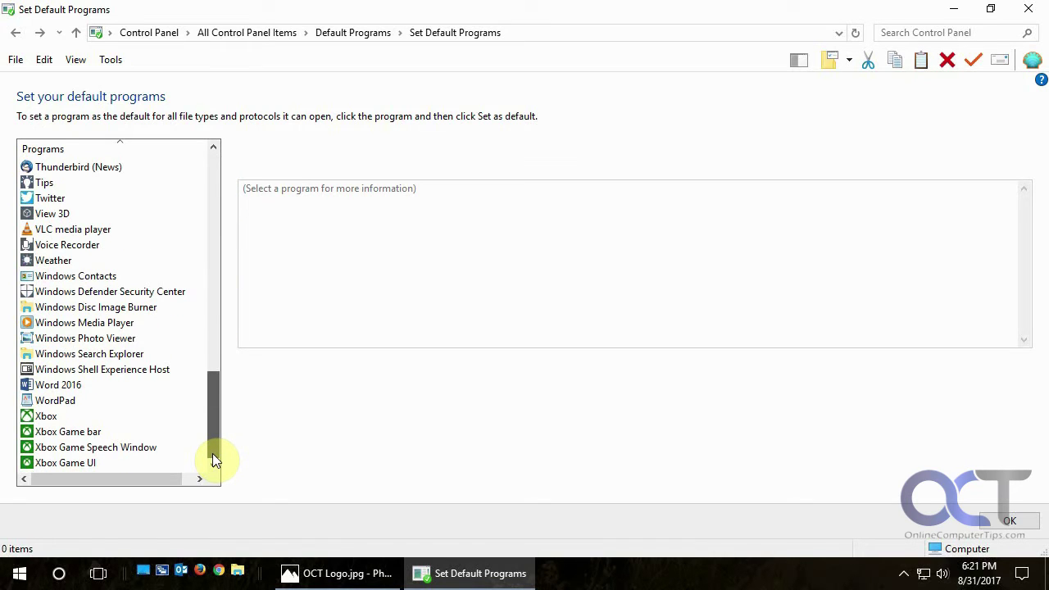
drag(212, 459, 211, 194)
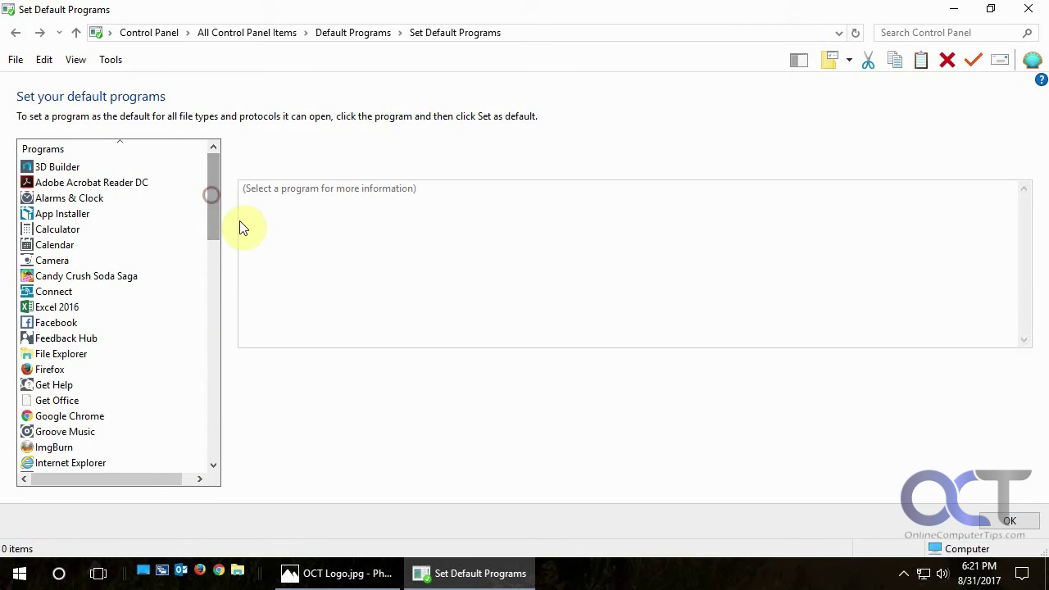